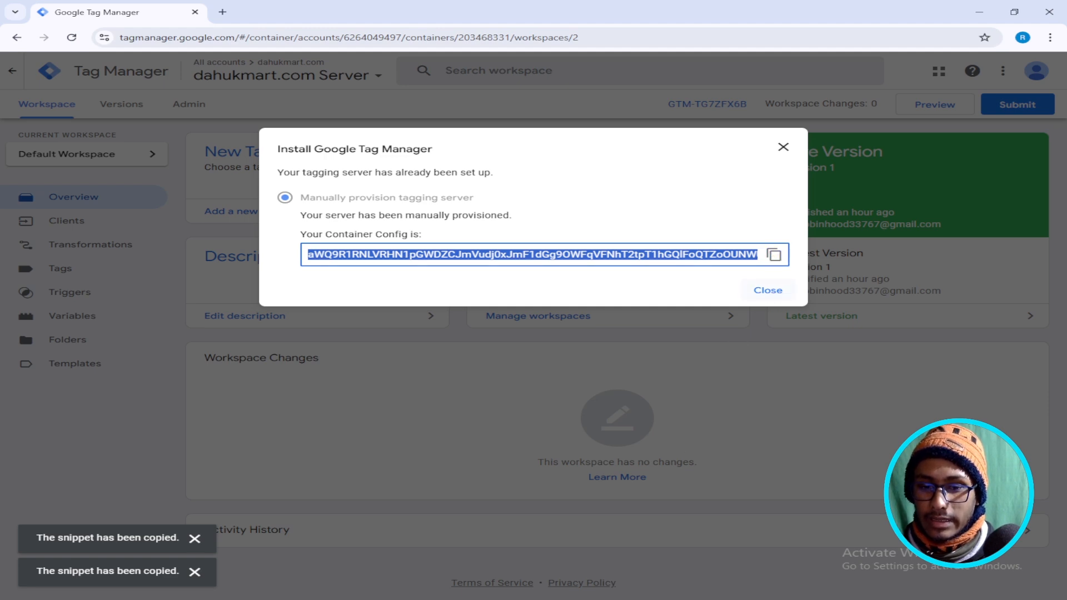
Switch to Stape and paste the copied Tag Manager container config into the new container's configuration field
{"action": "key", "text": "alt+Tab"}
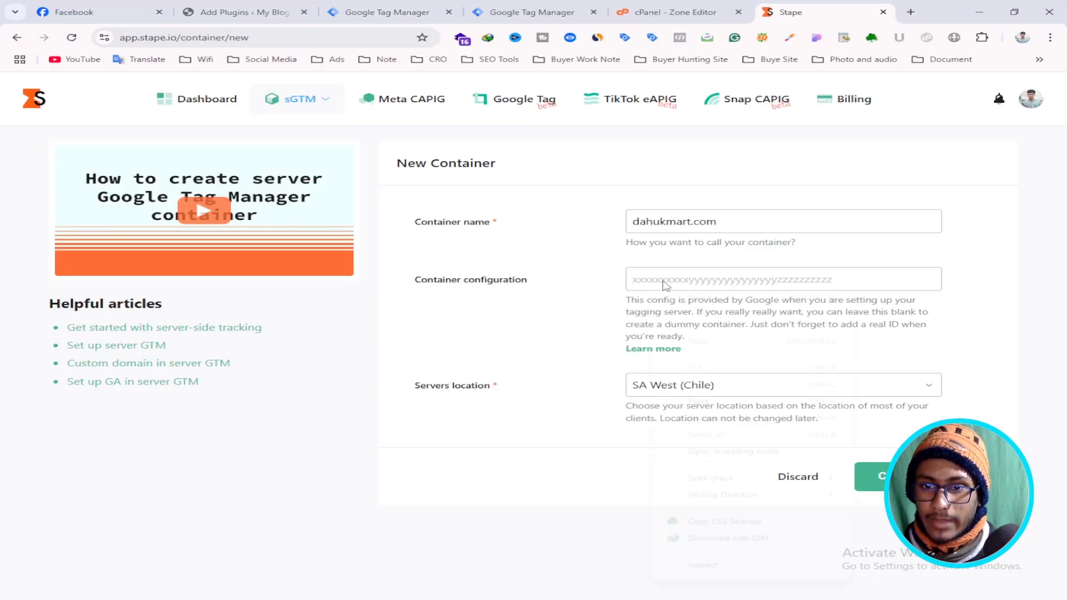
{"action": "right_click", "coordinate": [653, 280]}
{"action": "left_click", "coordinate": [684, 401]}
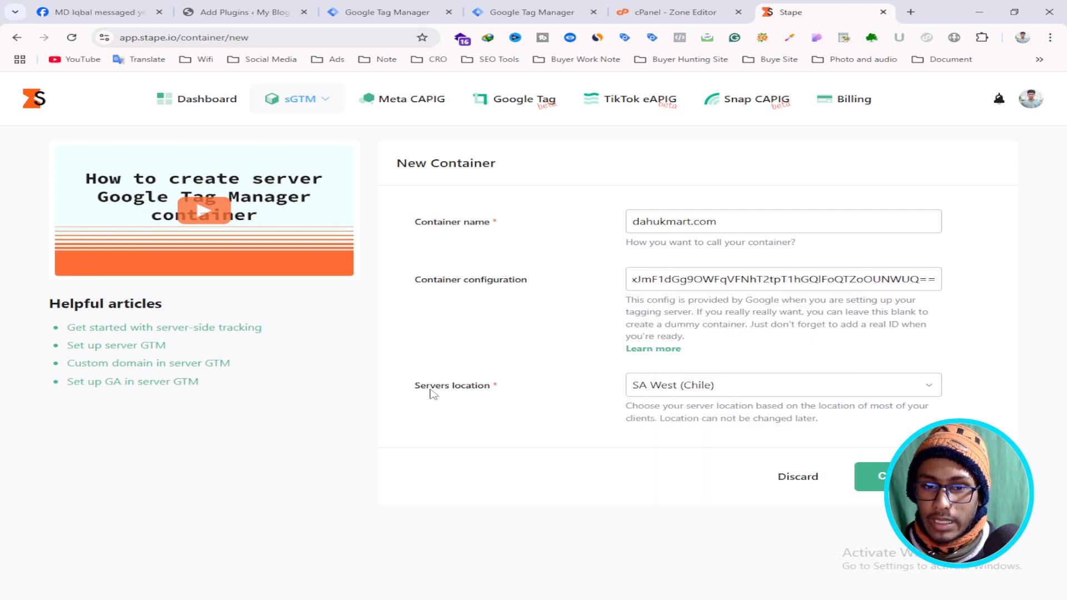
Set the servers location to AP East (Singapore) and create the dahukmart.com container
{"action": "left_click_drag", "start_coordinate": [408, 389], "coordinate": [486, 387]}
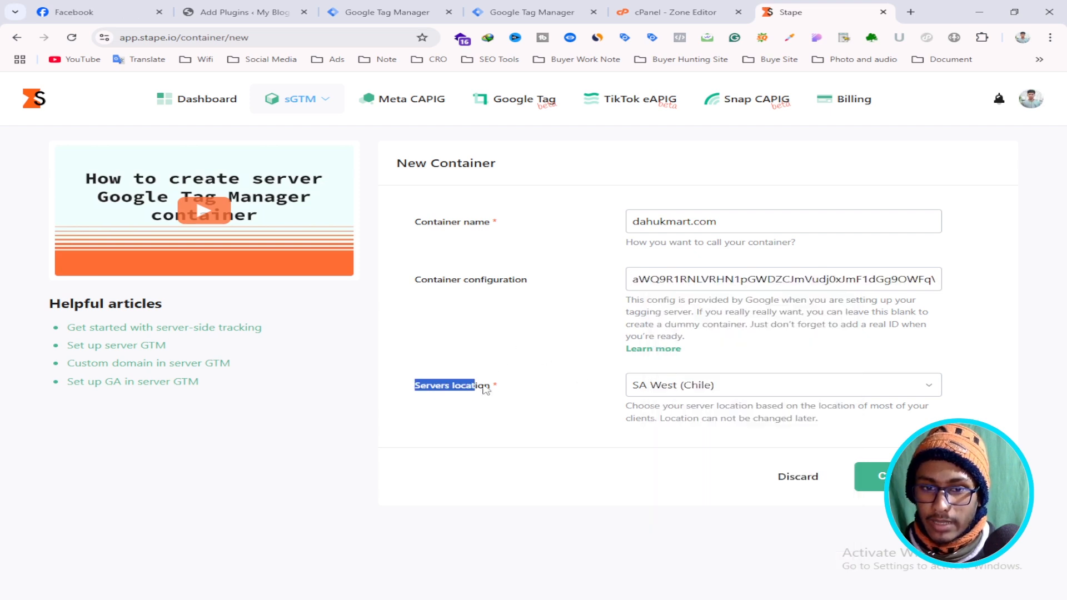
{"action": "left_click", "coordinate": [712, 392]}
{"action": "scroll", "coordinate": [714, 517], "scroll_direction": "down", "scroll_amount": 3}
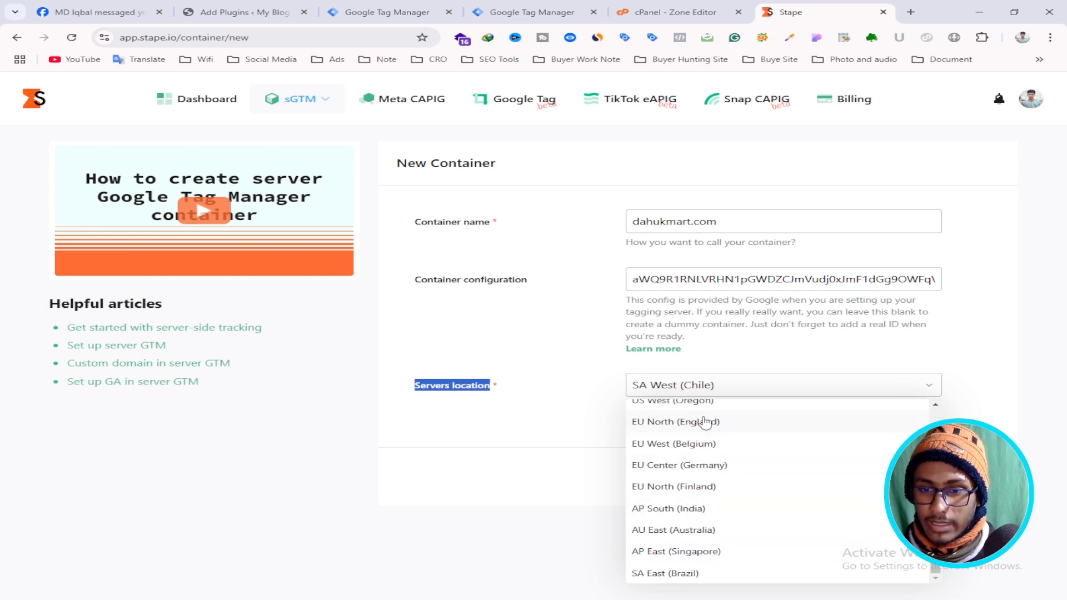
{"action": "scroll", "coordinate": [704, 422], "scroll_direction": "up", "scroll_amount": 3}
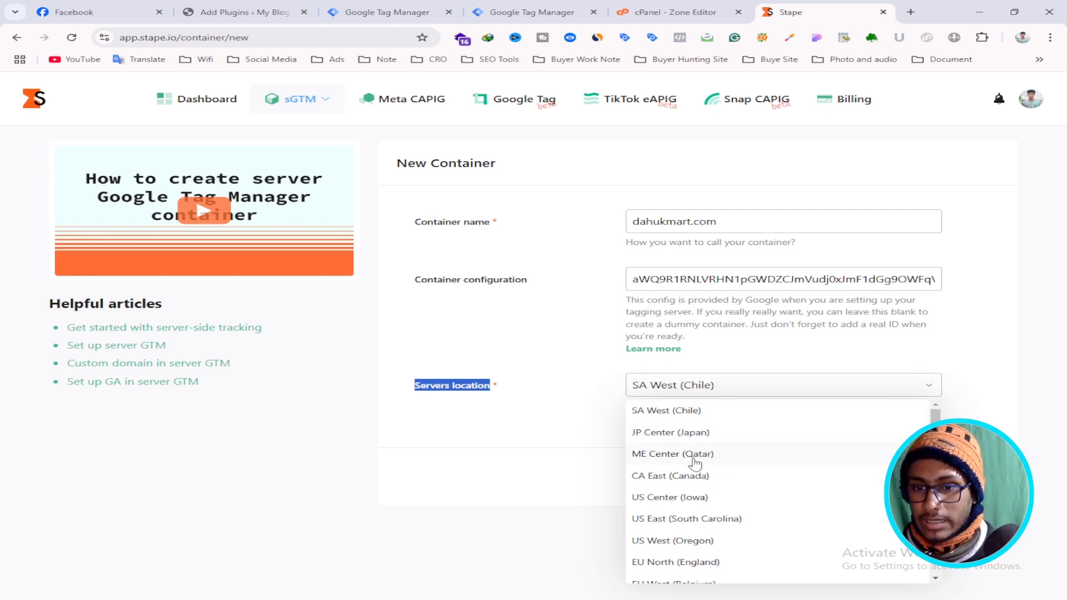
{"action": "scroll", "coordinate": [733, 517], "scroll_direction": "down", "scroll_amount": 3}
{"action": "left_click", "coordinate": [702, 554]}
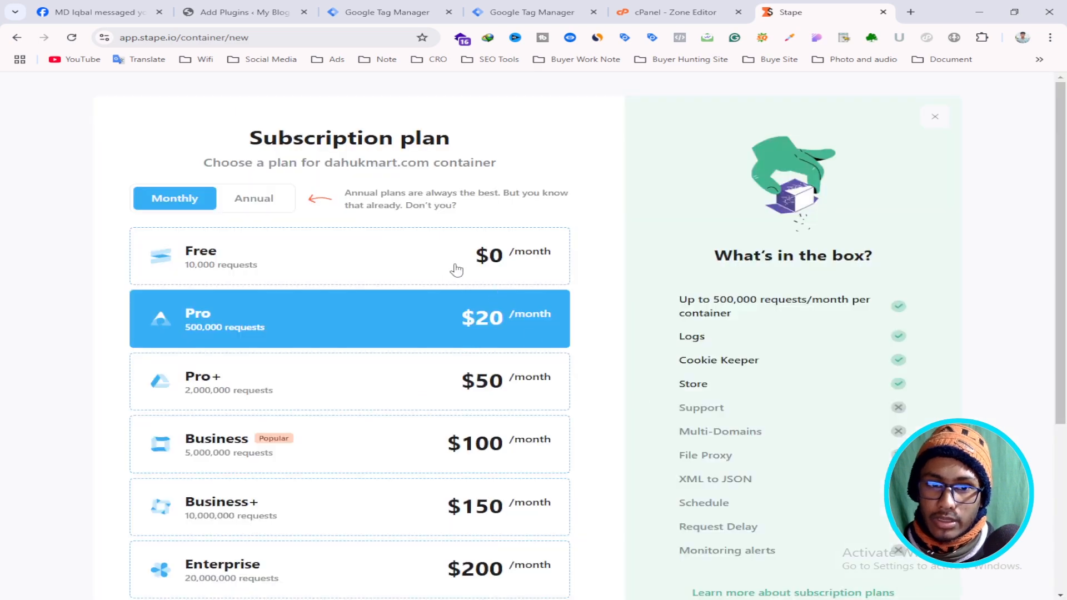
Choose the Free monthly plan, turn off automatic upgrading to the next tier, and continue with it
{"action": "left_click", "coordinate": [264, 263]}
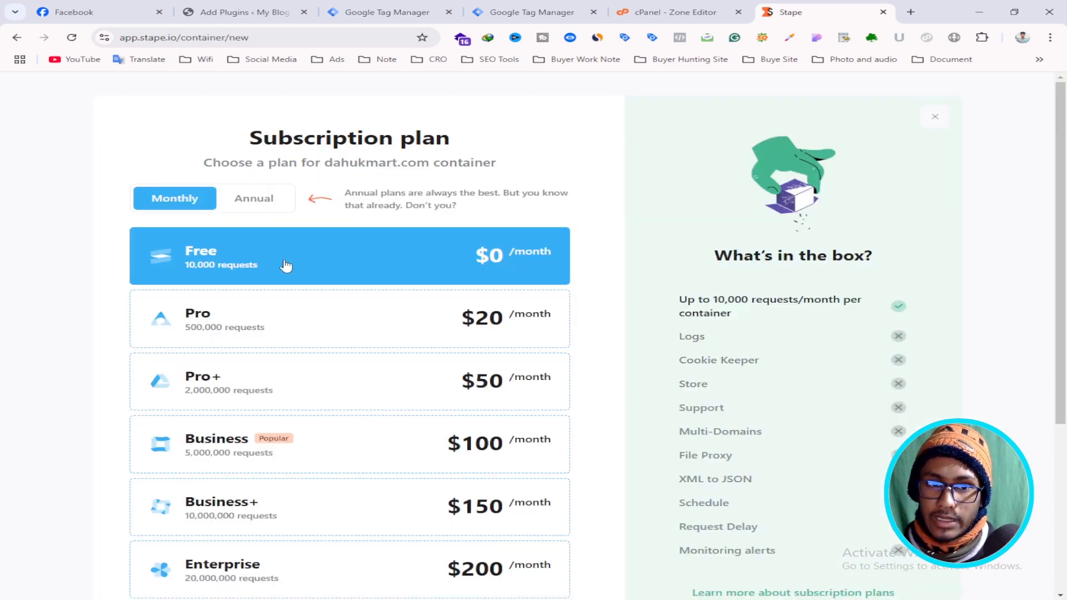
{"action": "scroll", "coordinate": [489, 259], "scroll_direction": "down", "scroll_amount": 5}
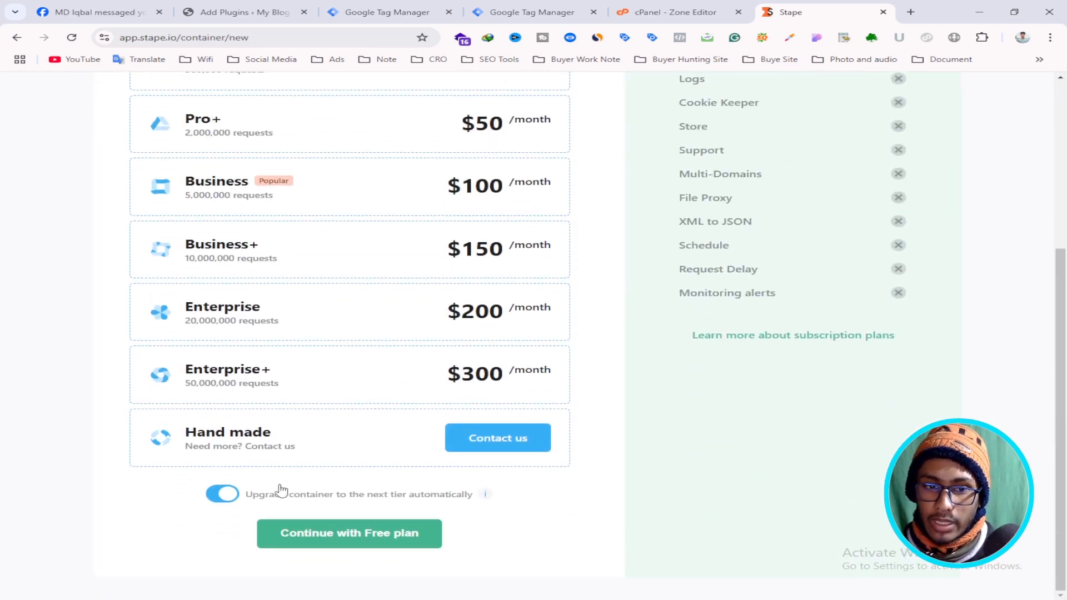
{"action": "left_click", "coordinate": [227, 494]}
{"action": "left_click", "coordinate": [355, 534]}
Add a custom domain to the container's tagging server URLs with the domain name marketing.dahukmart.com
{"action": "scroll", "coordinate": [496, 262], "scroll_direction": "down", "scroll_amount": 1}
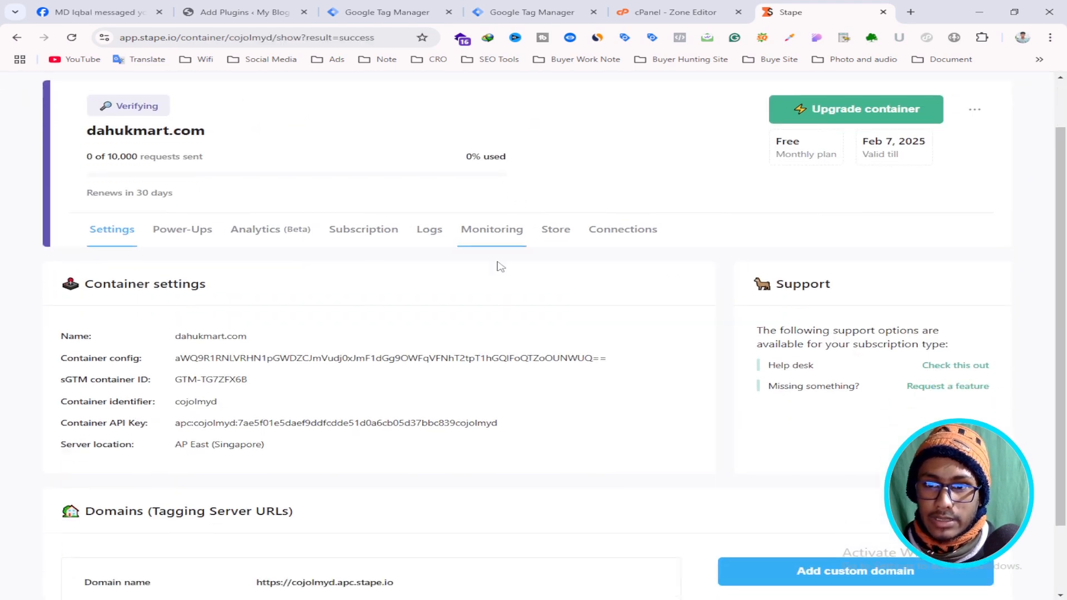
{"action": "scroll", "coordinate": [495, 263], "scroll_direction": "down", "scroll_amount": 2}
{"action": "scroll", "coordinate": [412, 315], "scroll_direction": "up", "scroll_amount": 3}
{"action": "scroll", "coordinate": [413, 315], "scroll_direction": "down", "scroll_amount": 3}
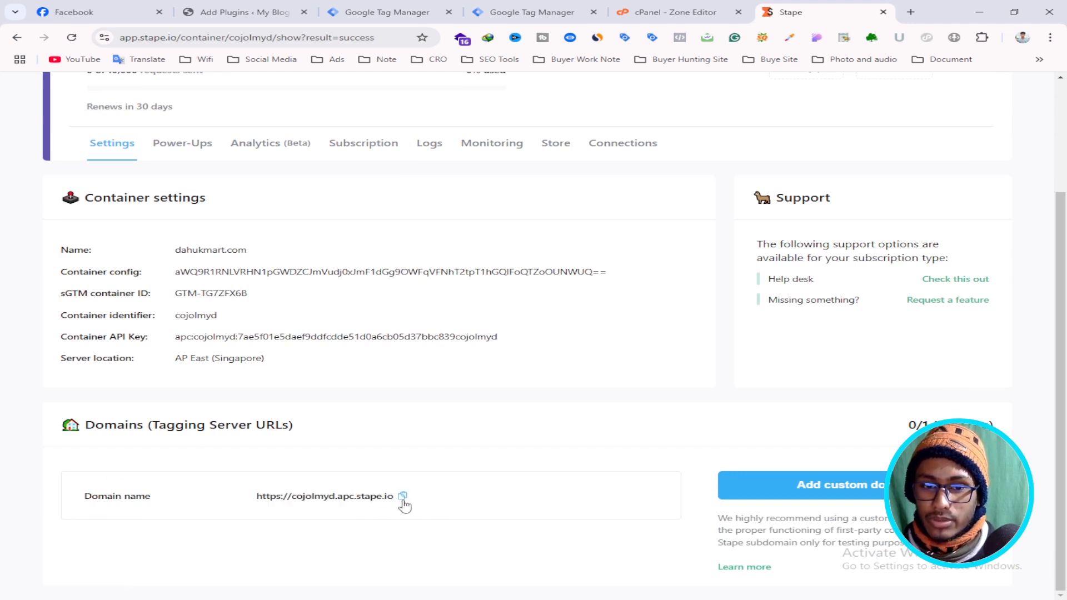
{"action": "left_click", "coordinate": [832, 493]}
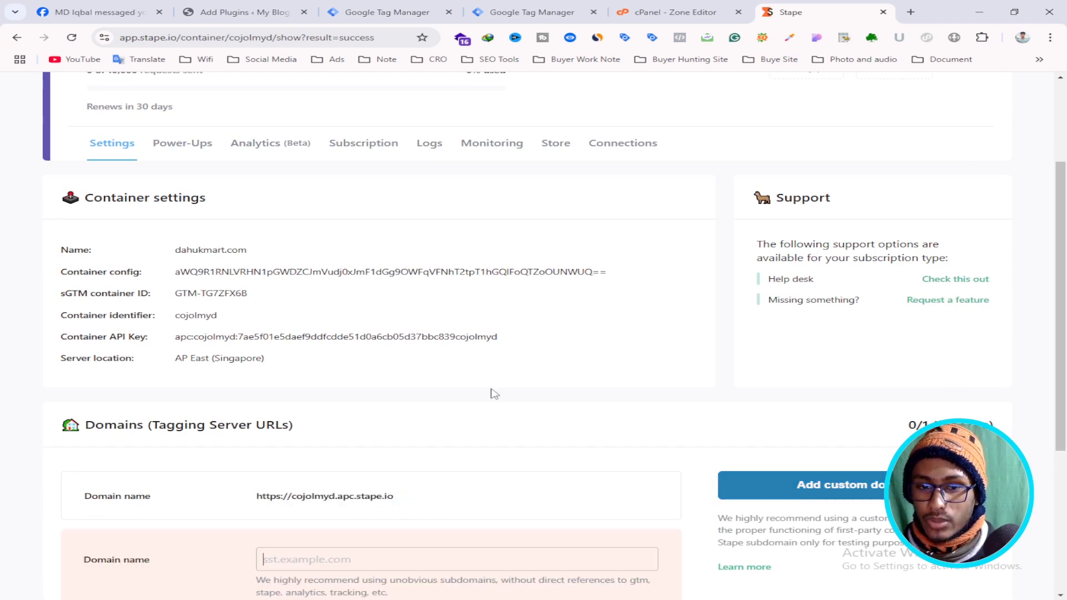
{"action": "scroll", "coordinate": [331, 325], "scroll_direction": "down", "scroll_amount": 5}
{"action": "left_click", "coordinate": [305, 304]}
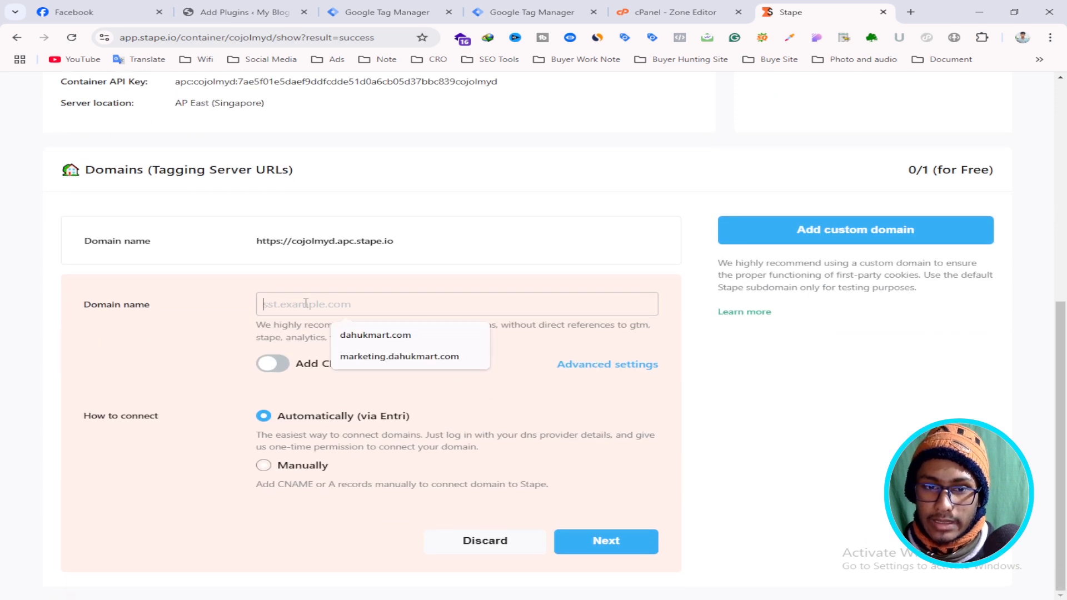
{"action": "left_click", "coordinate": [411, 356]}
{"action": "left_click", "coordinate": [321, 305]}
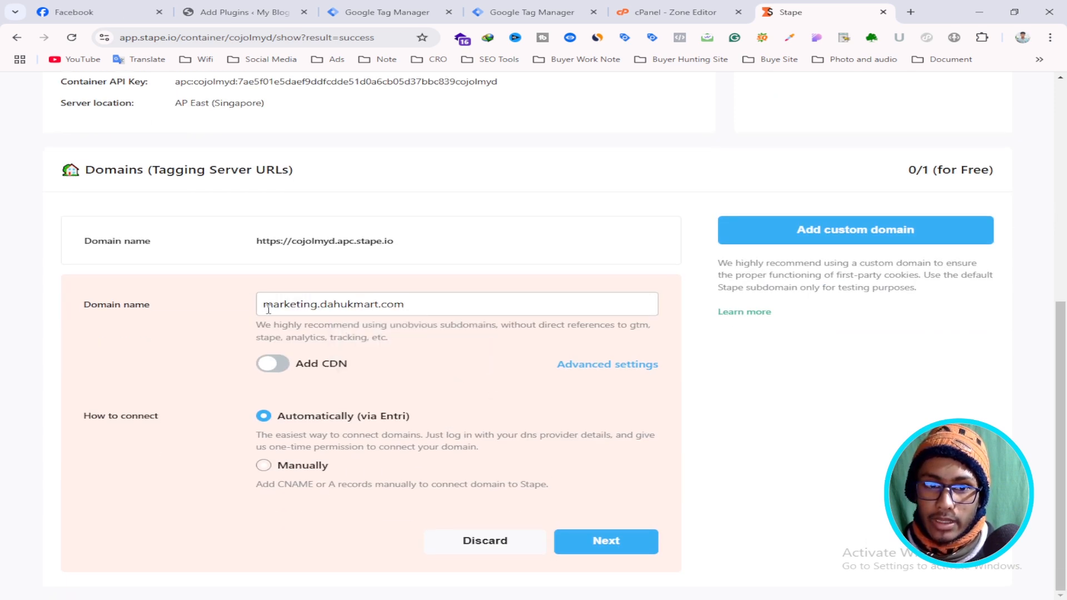
{"action": "left_click_drag", "start_coordinate": [263, 305], "coordinate": [329, 308]}
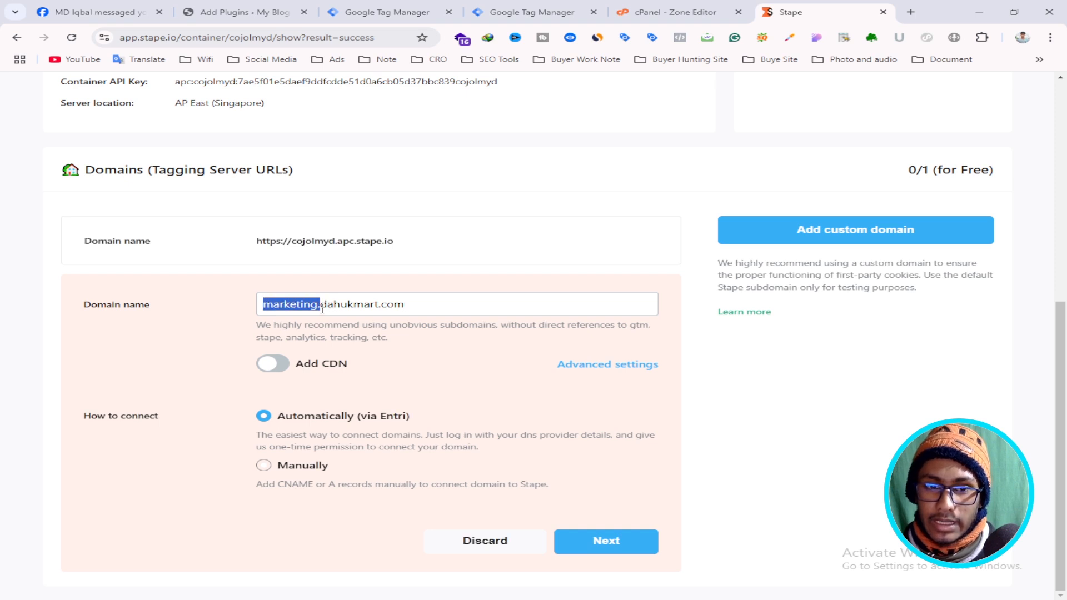
{"action": "left_click", "coordinate": [264, 306]}
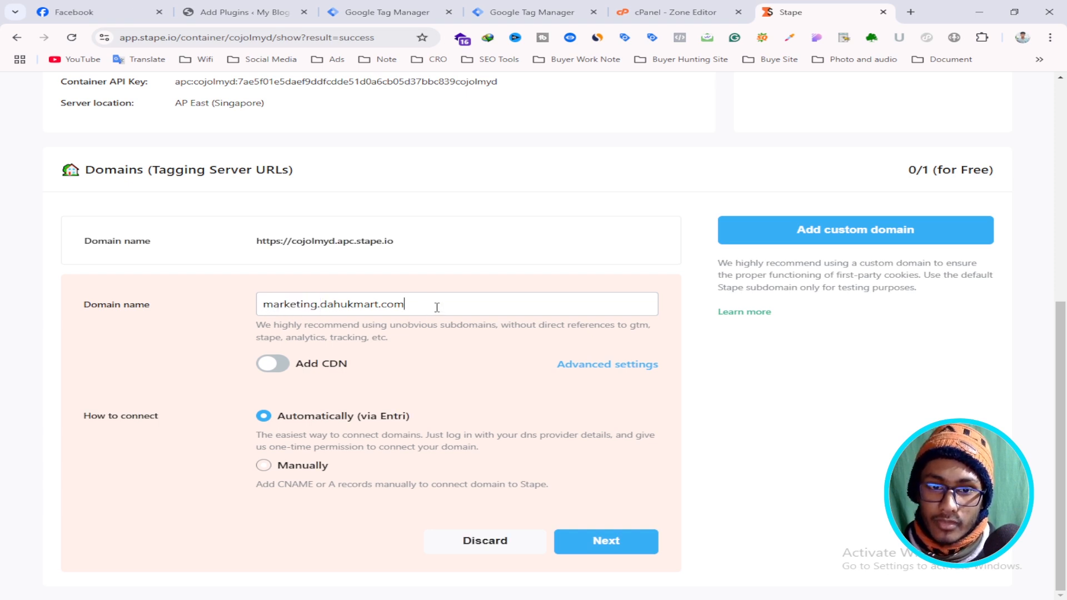
{"action": "left_click_drag", "start_coordinate": [439, 307], "coordinate": [262, 301]}
{"action": "left_click", "coordinate": [795, 368]}
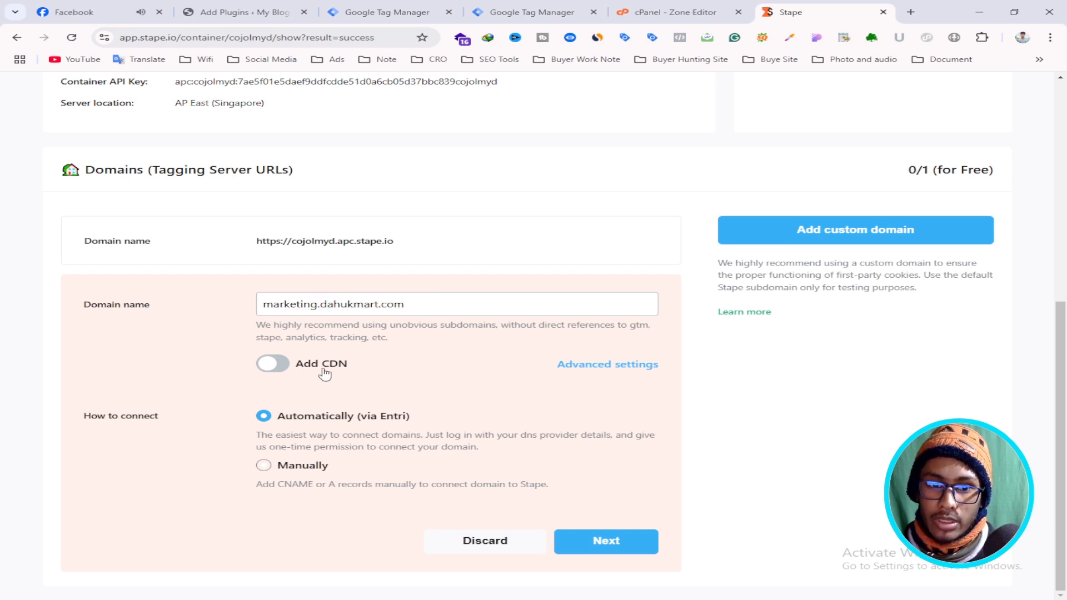
Enable the Stape Global CDN for the custom domain, choose to connect it manually, and proceed to its DNS records
{"action": "left_click", "coordinate": [271, 364]}
{"action": "scroll", "coordinate": [272, 370], "scroll_direction": "down", "scroll_amount": 4}
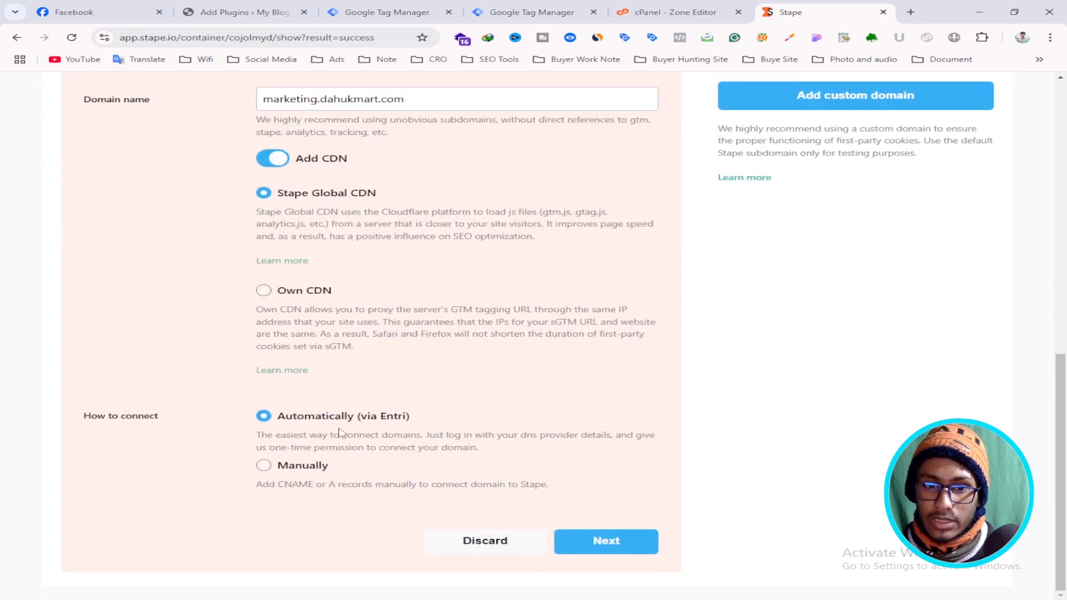
{"action": "left_click", "coordinate": [264, 467]}
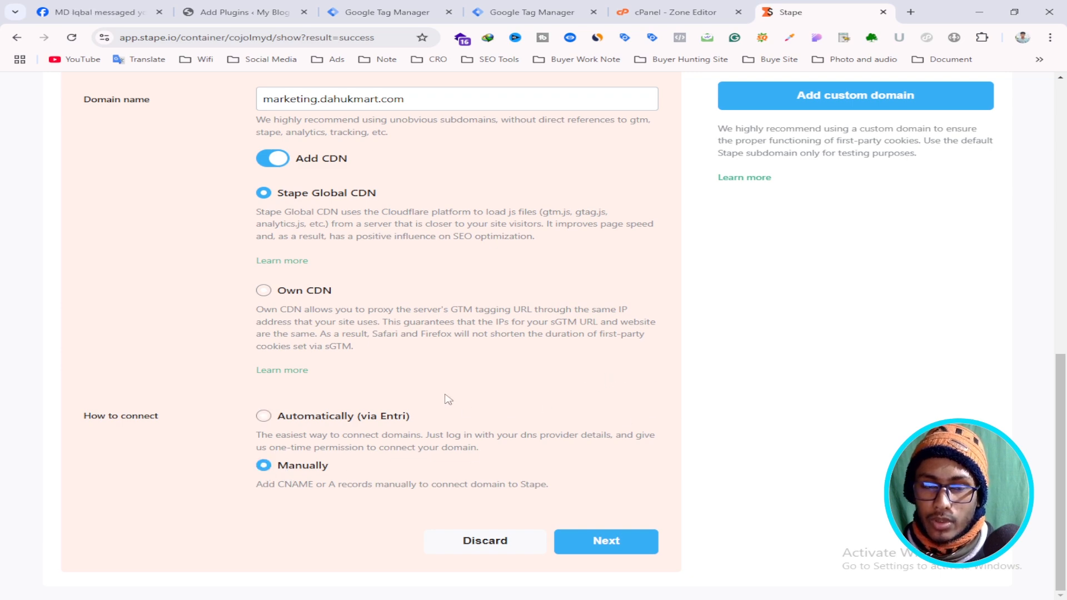
{"action": "scroll", "coordinate": [451, 403], "scroll_direction": "up", "scroll_amount": 4}
{"action": "scroll", "coordinate": [500, 445], "scroll_direction": "down", "scroll_amount": 4}
{"action": "left_click", "coordinate": [598, 542]}
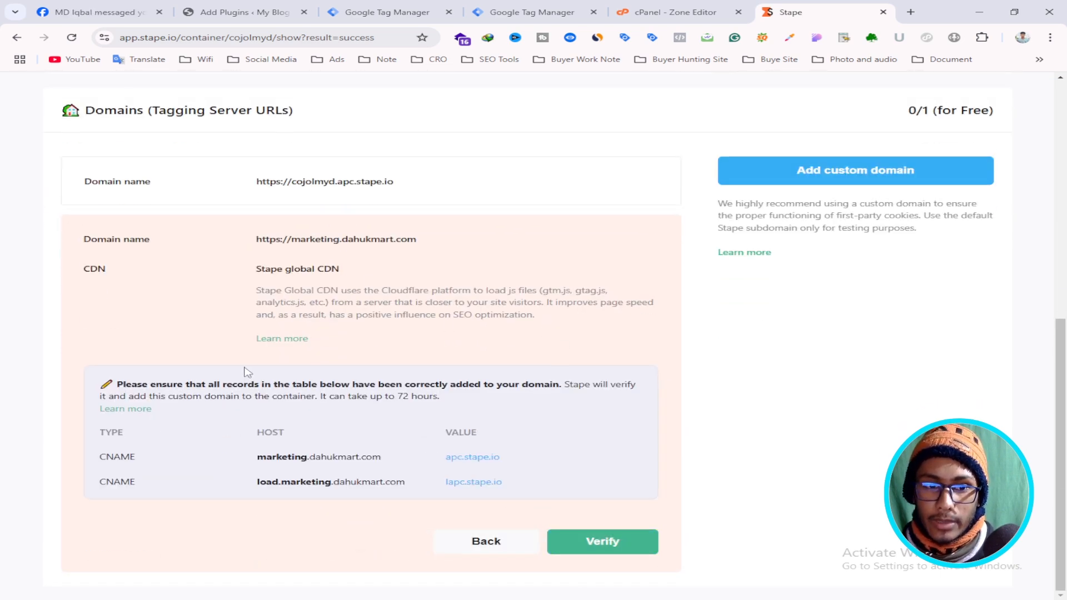
Examine the type, host and value of the DNS records required for the custom domain
{"action": "double_click", "coordinate": [105, 434]}
{"action": "double_click", "coordinate": [118, 458]}
{"action": "left_click", "coordinate": [270, 434]}
{"action": "double_click", "coordinate": [270, 434]}
{"action": "double_click", "coordinate": [461, 432]}
{"action": "double_click", "coordinate": [276, 432]}
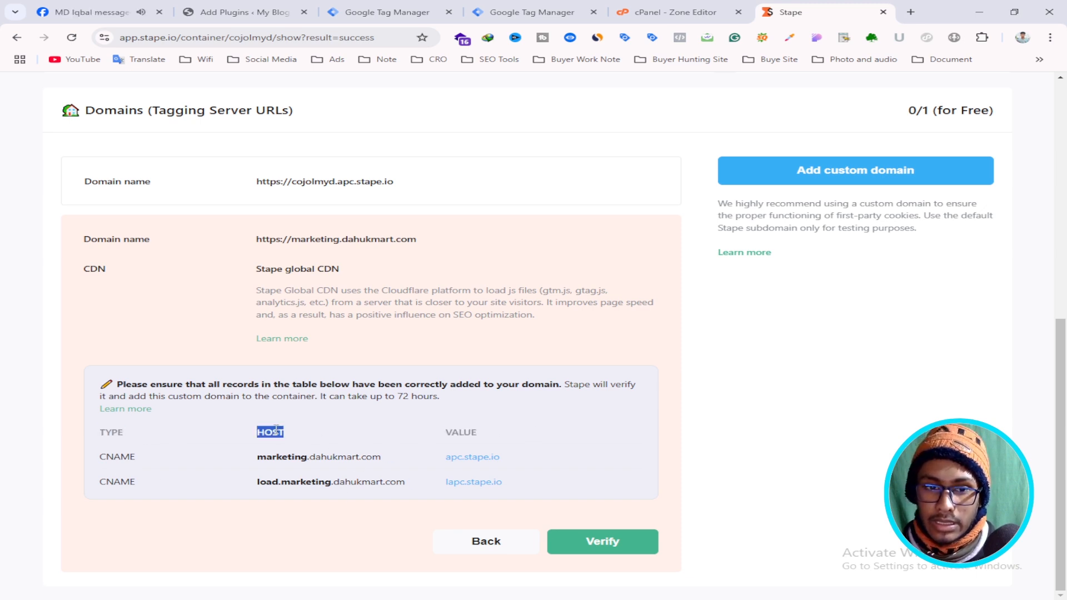
{"action": "double_click", "coordinate": [276, 432]}
{"action": "left_click", "coordinate": [276, 432]}
{"action": "double_click", "coordinate": [264, 434]}
{"action": "left_click", "coordinate": [269, 435]}
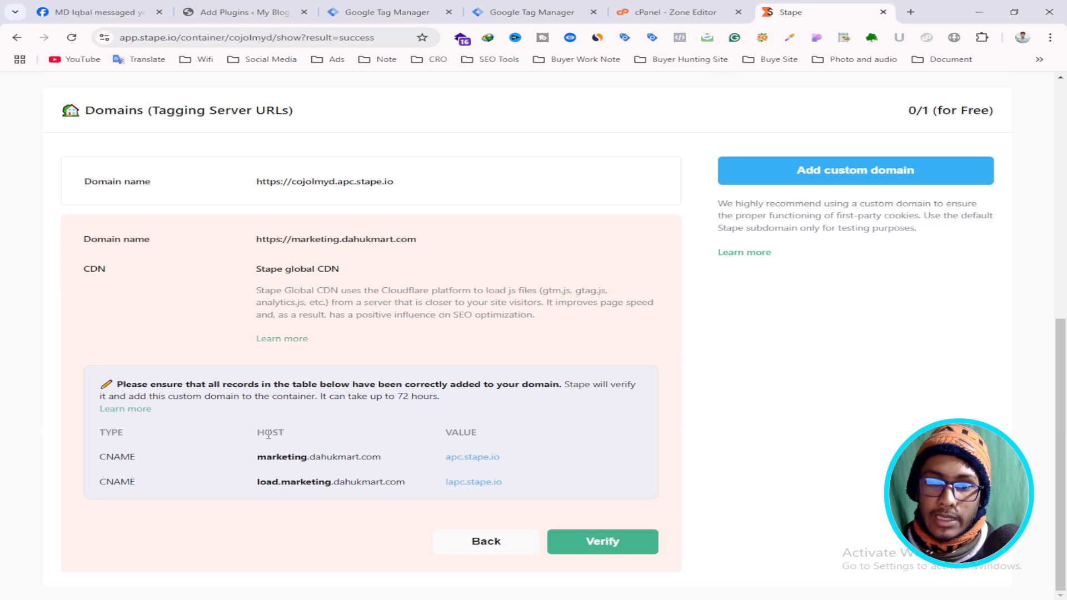
Switch to cPanel, find the Zone Editor, and open the zone records of dahukmart.com for management
{"action": "left_click", "coordinate": [654, 10]}
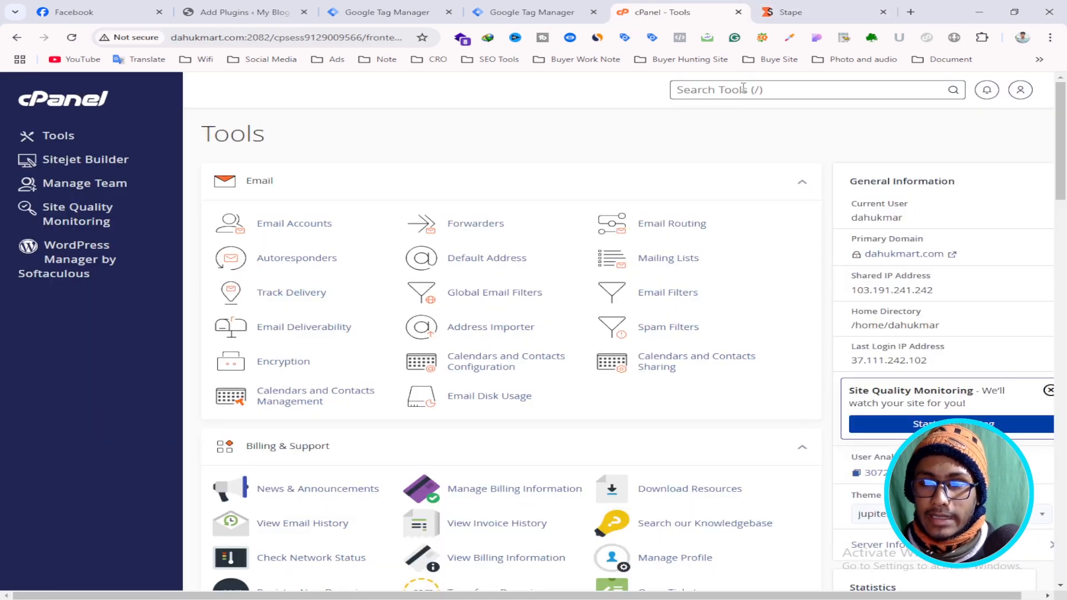
{"action": "left_click", "coordinate": [742, 88]}
{"action": "type", "text": "z"}
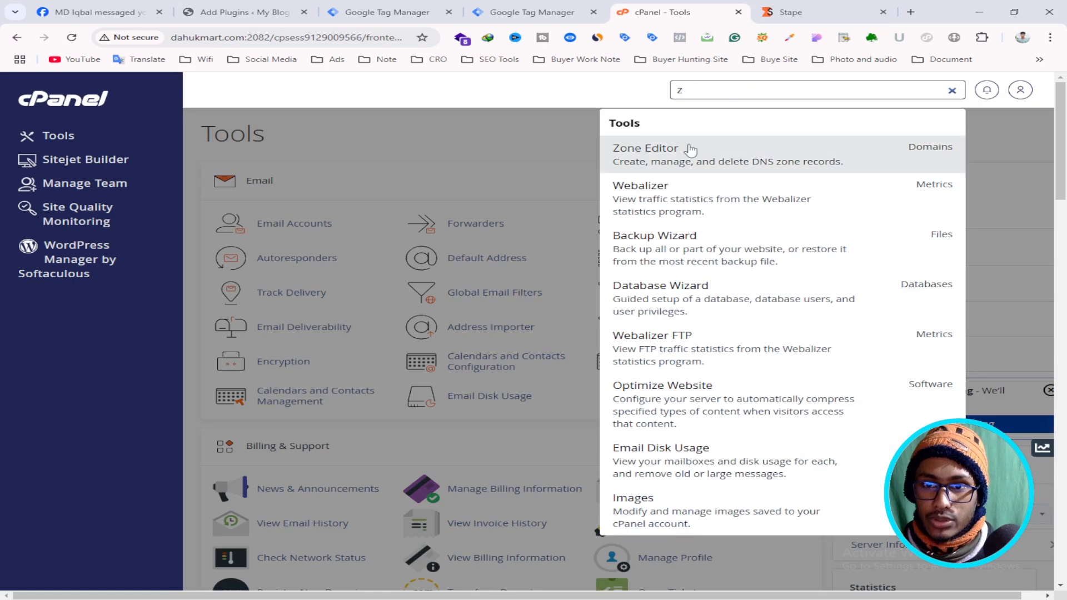
{"action": "left_click", "coordinate": [708, 158]}
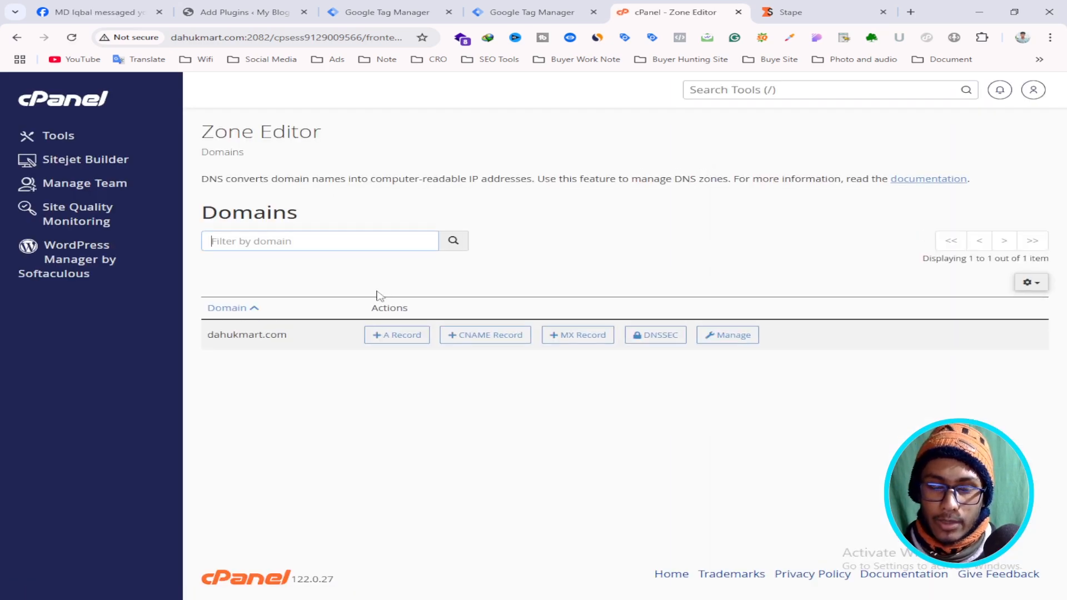
{"action": "left_click", "coordinate": [725, 337]}
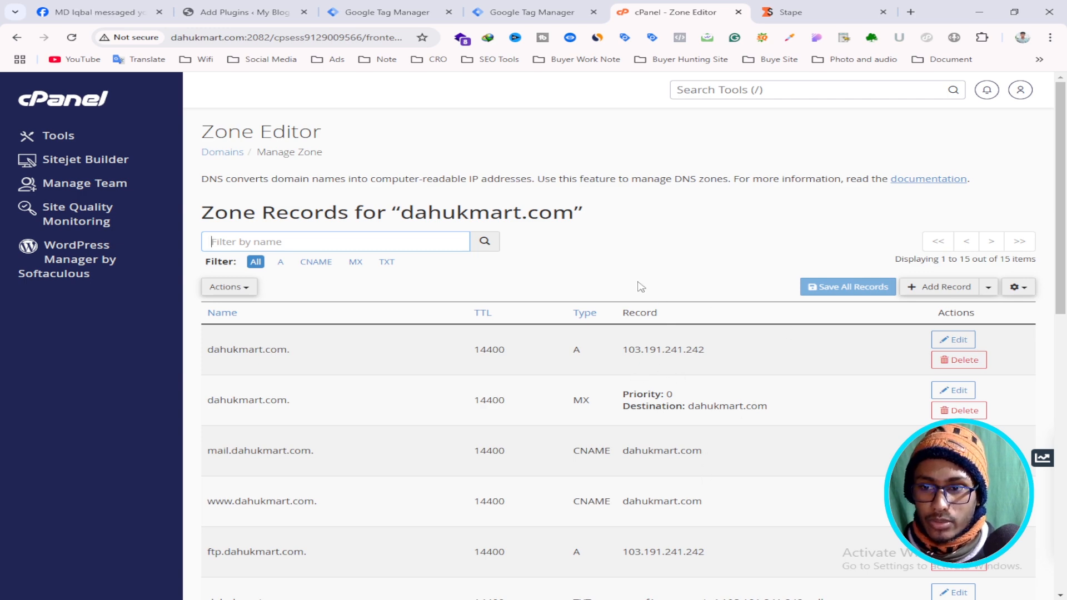
{"action": "scroll", "coordinate": [671, 352], "scroll_direction": "down", "scroll_amount": 10}
{"action": "scroll", "coordinate": [678, 358], "scroll_direction": "up", "scroll_amount": 10}
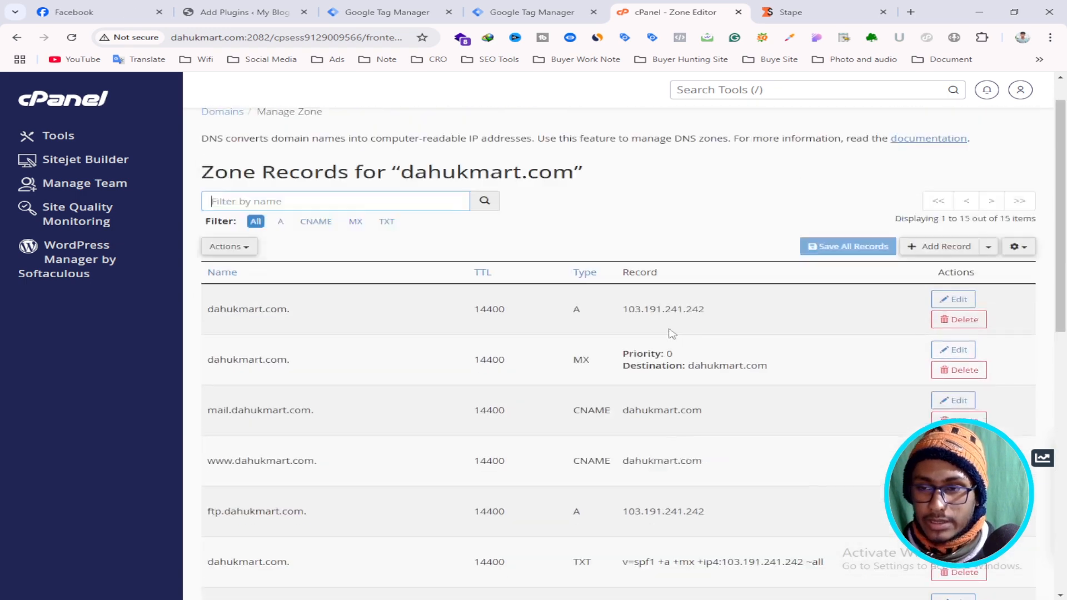
Check the required record type in Stape, and add a new zone record of type CNAME in cPanel
{"action": "key", "text": "ctrl+Tab"}
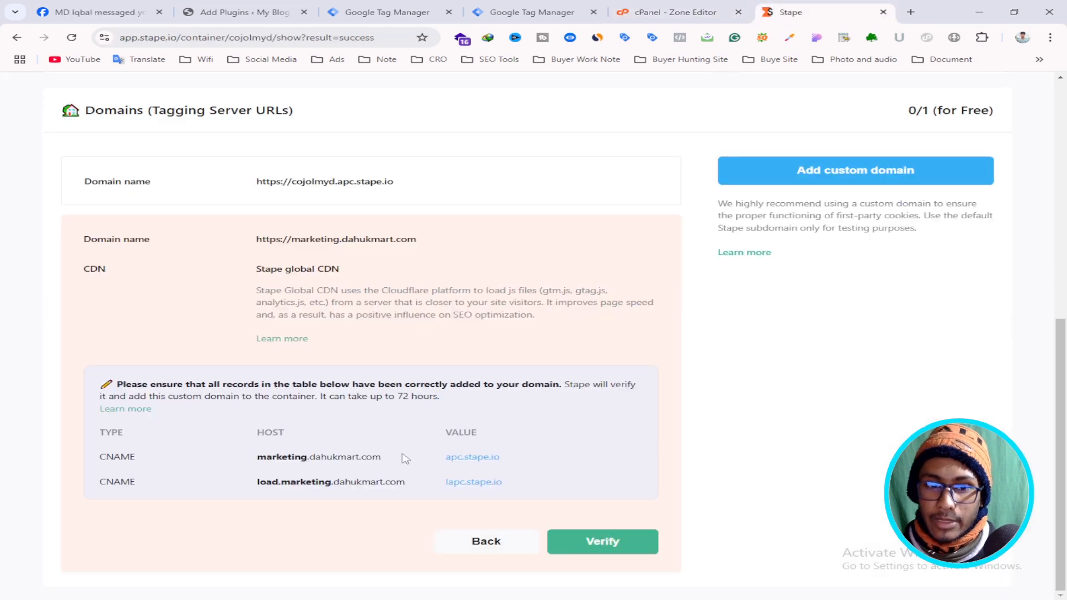
{"action": "double_click", "coordinate": [105, 456]}
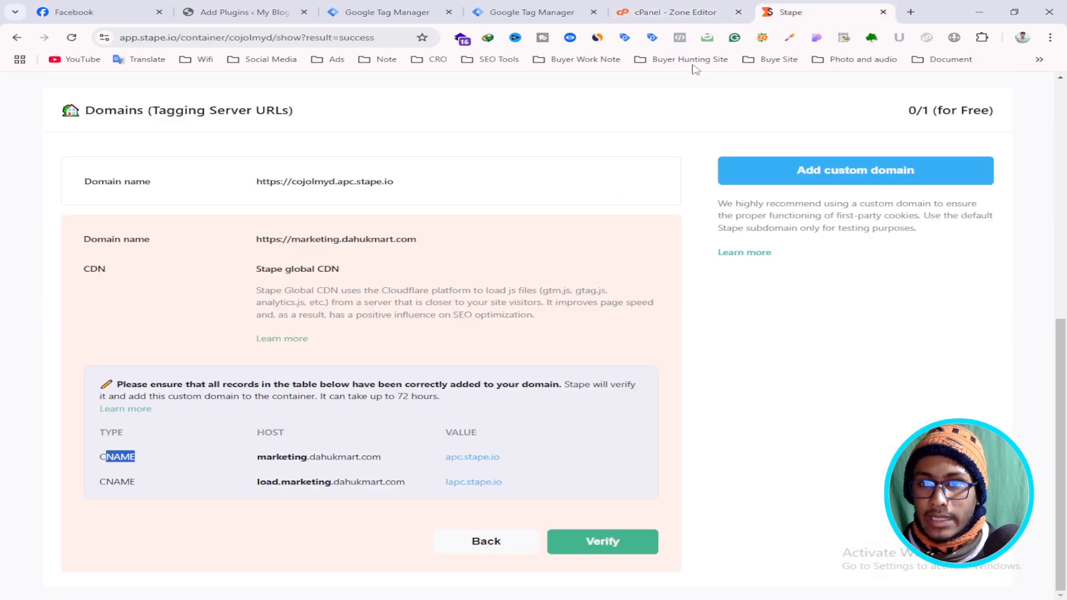
{"action": "key", "text": "ctrl+shift+Tab"}
{"action": "left_click", "coordinate": [945, 287]}
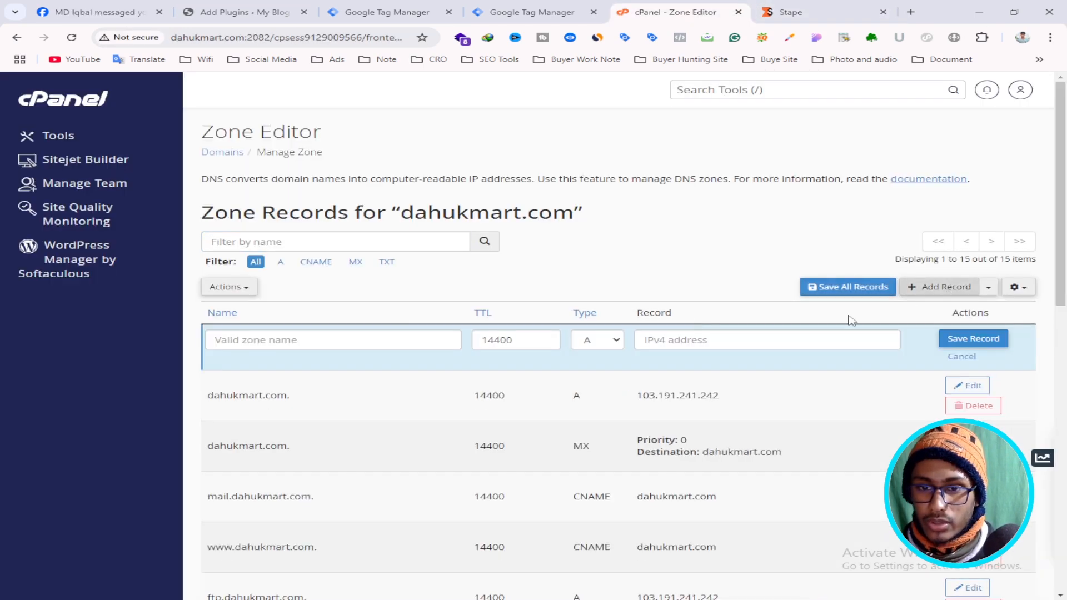
{"action": "left_click", "coordinate": [604, 345]}
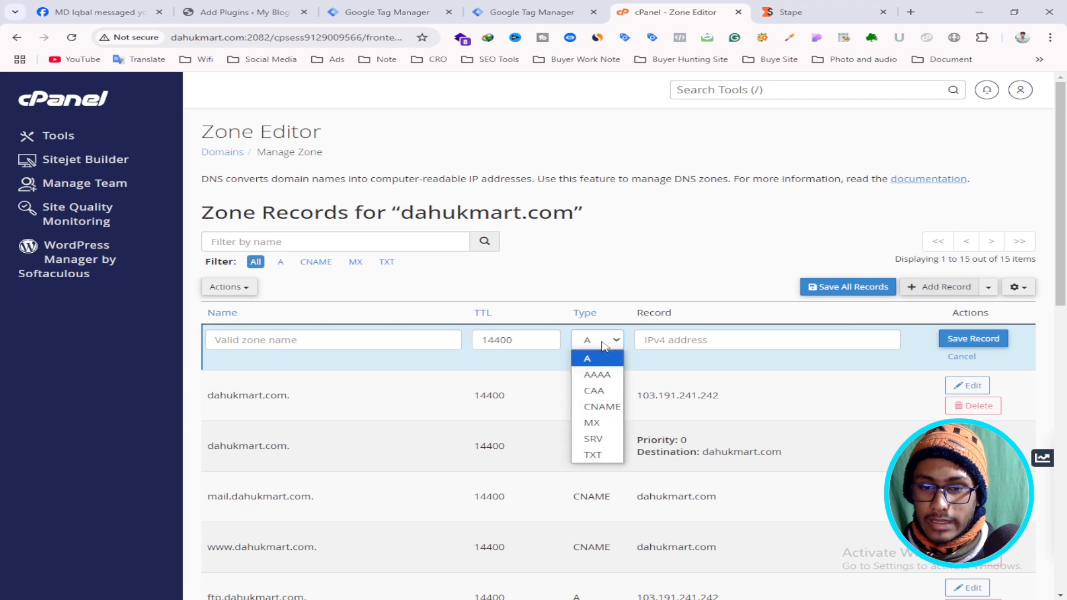
{"action": "left_click", "coordinate": [601, 407]}
Copy the marketing.dahukmart.com host from Stape and enter it as the new CNAME record's name in cPanel
{"action": "left_click", "coordinate": [254, 341]}
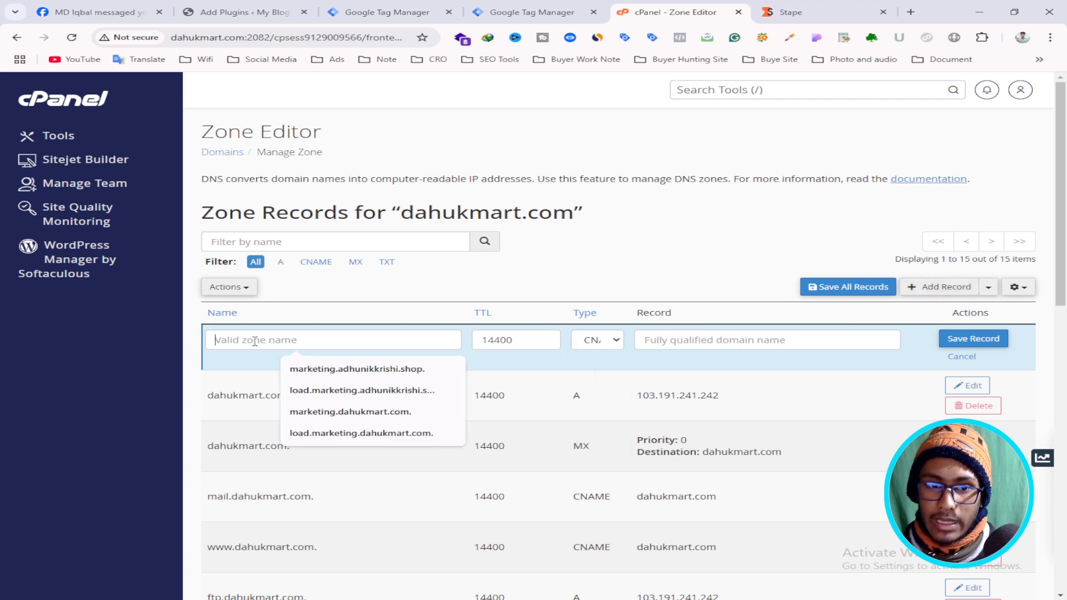
{"action": "left_click", "coordinate": [808, 11]}
{"action": "left_click_drag", "start_coordinate": [256, 432], "coordinate": [292, 430]}
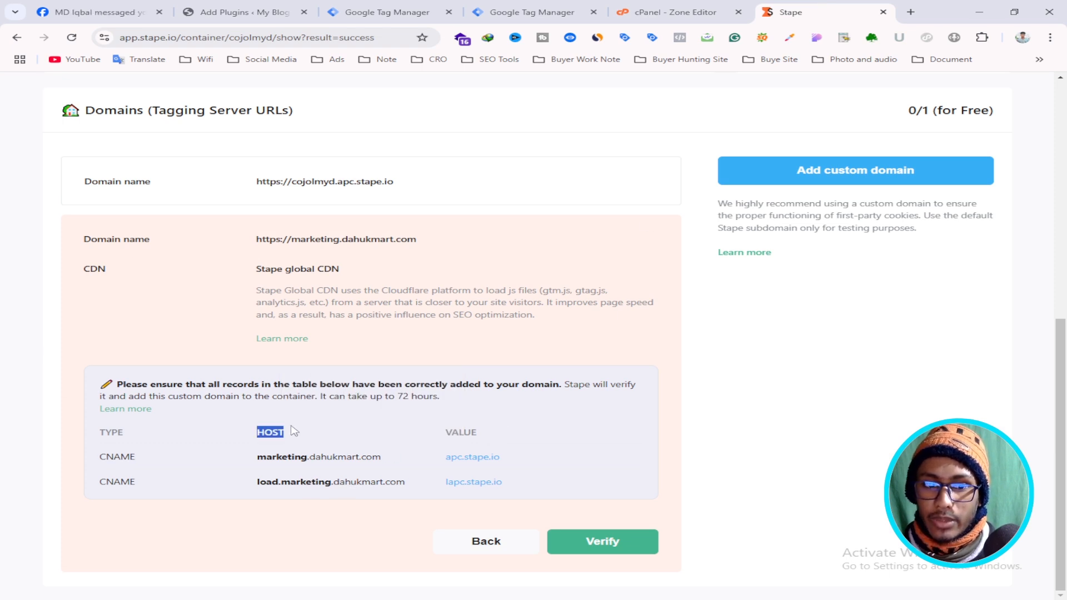
{"action": "left_click", "coordinate": [391, 458]}
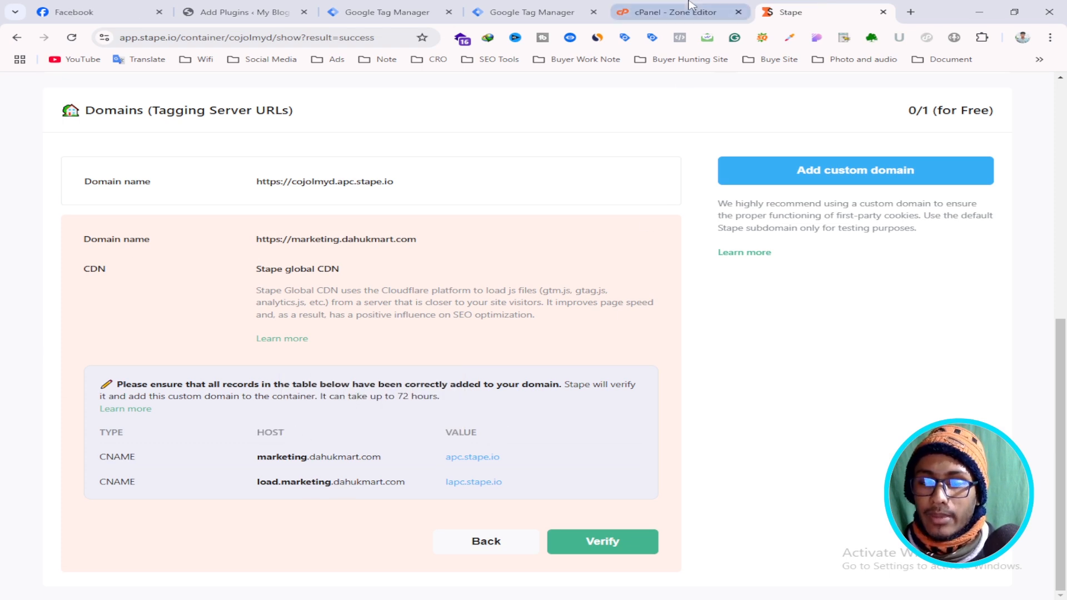
{"action": "left_click", "coordinate": [674, 12]}
{"action": "right_click", "coordinate": [295, 342]}
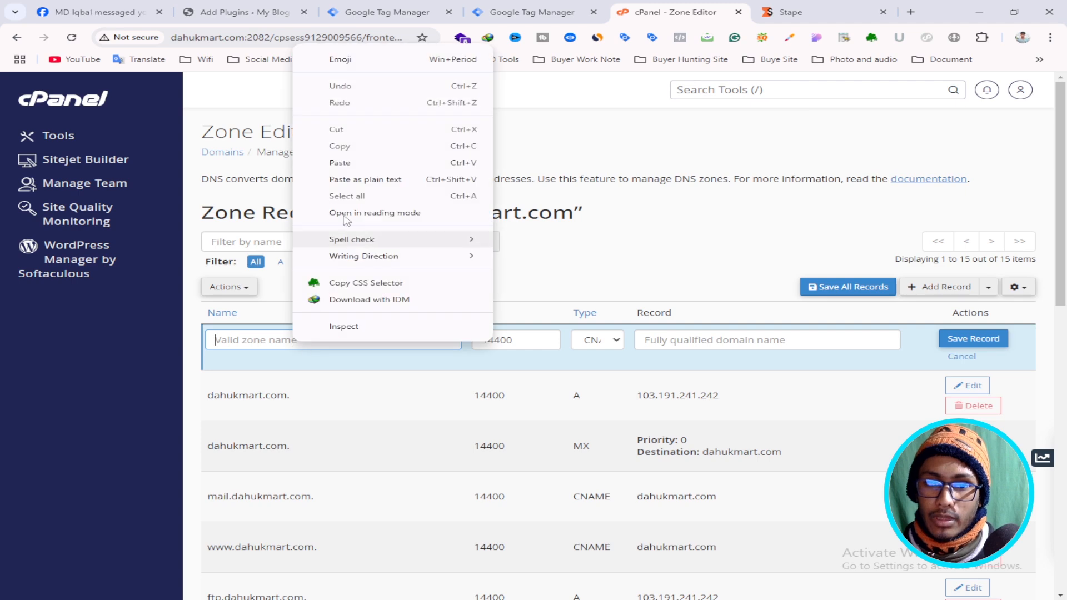
{"action": "left_click", "coordinate": [356, 161]}
{"action": "left_click", "coordinate": [667, 343]}
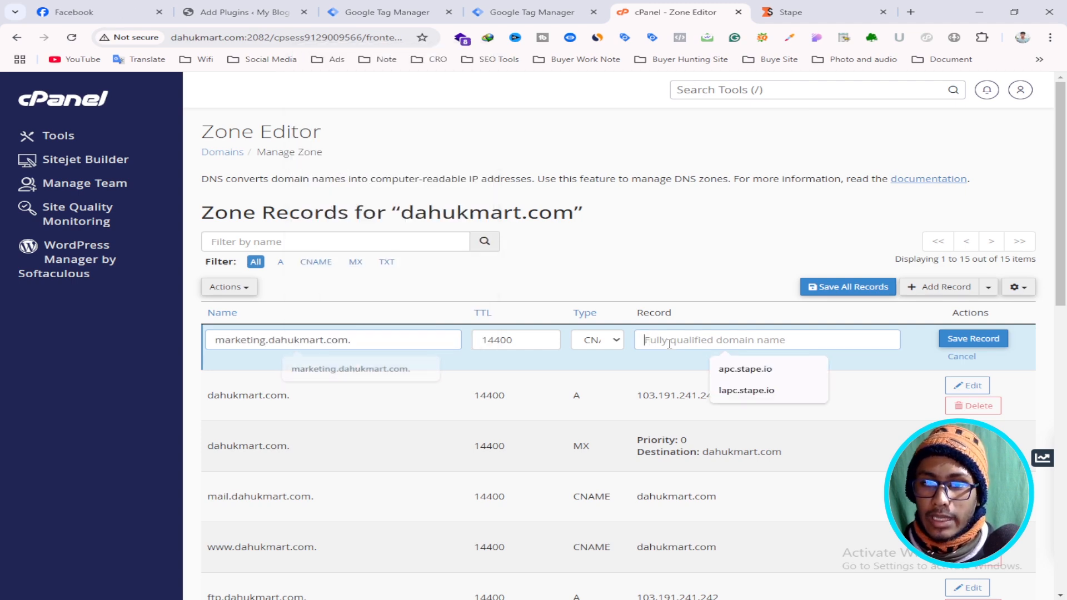
Copy the apc.stape.io value from Stape, enter it as the marketing.dahukmart.com CNAME record's target in cPanel, and save the record
{"action": "left_click", "coordinate": [790, 12]}
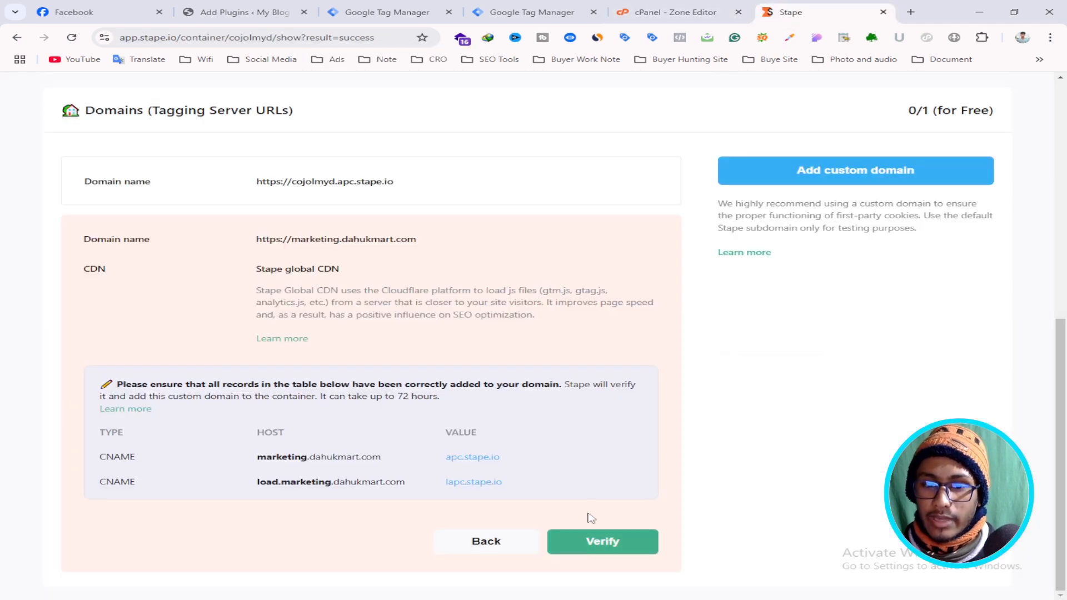
{"action": "left_click", "coordinate": [509, 457]}
{"action": "left_click", "coordinate": [676, 12]}
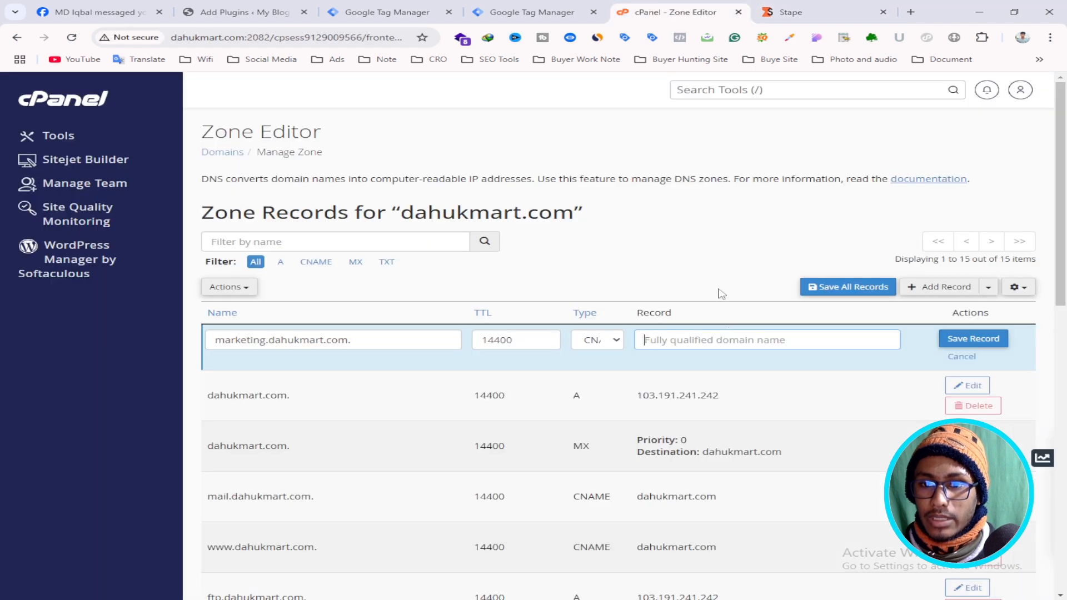
{"action": "right_click", "coordinate": [707, 342]}
{"action": "left_click", "coordinate": [752, 163]}
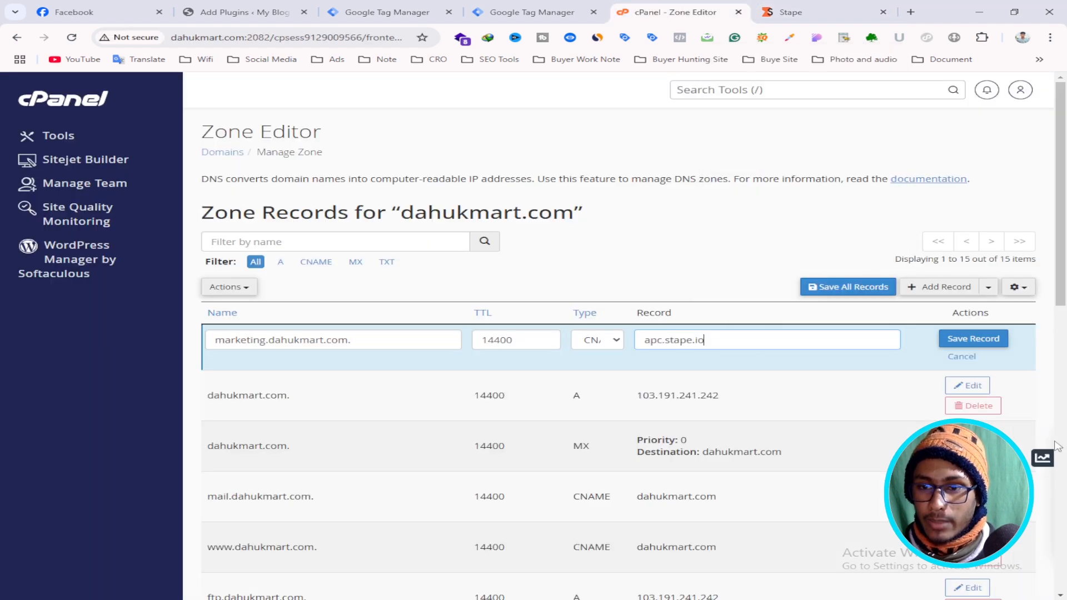
{"action": "left_click", "coordinate": [973, 340]}
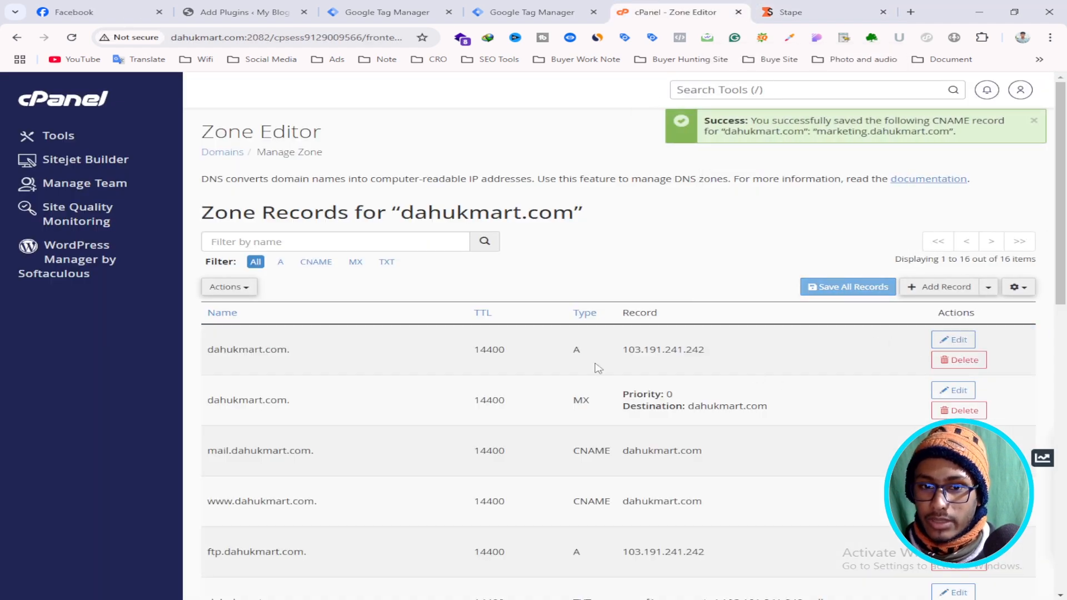
Copy the load.marketing.dahukmart.com host from Stape, and add a second CNAME record with that name in cPanel
{"action": "left_click", "coordinate": [789, 11]}
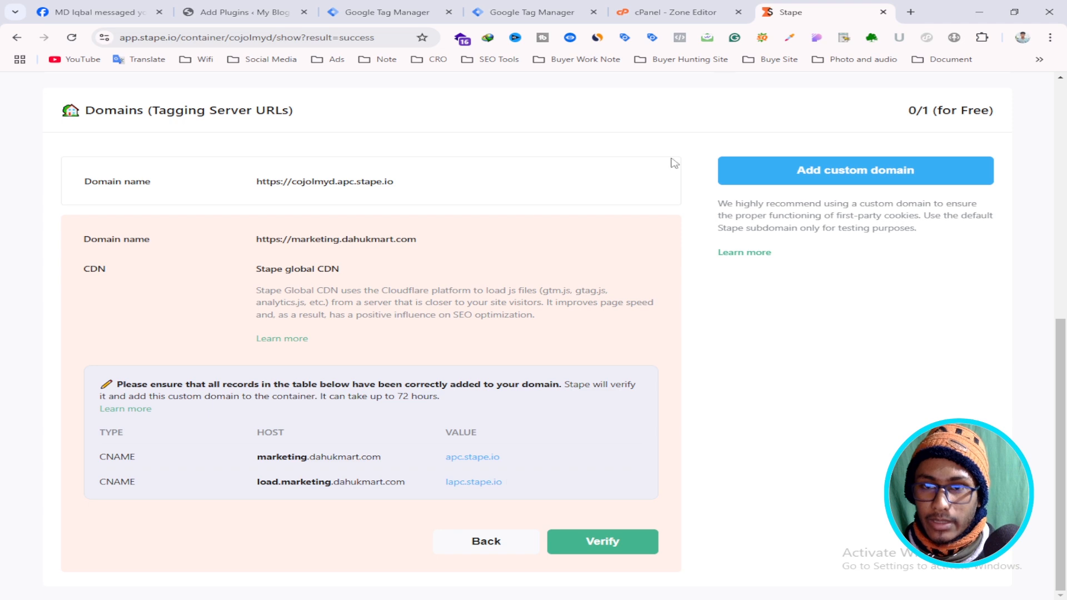
{"action": "left_click", "coordinate": [667, 12]}
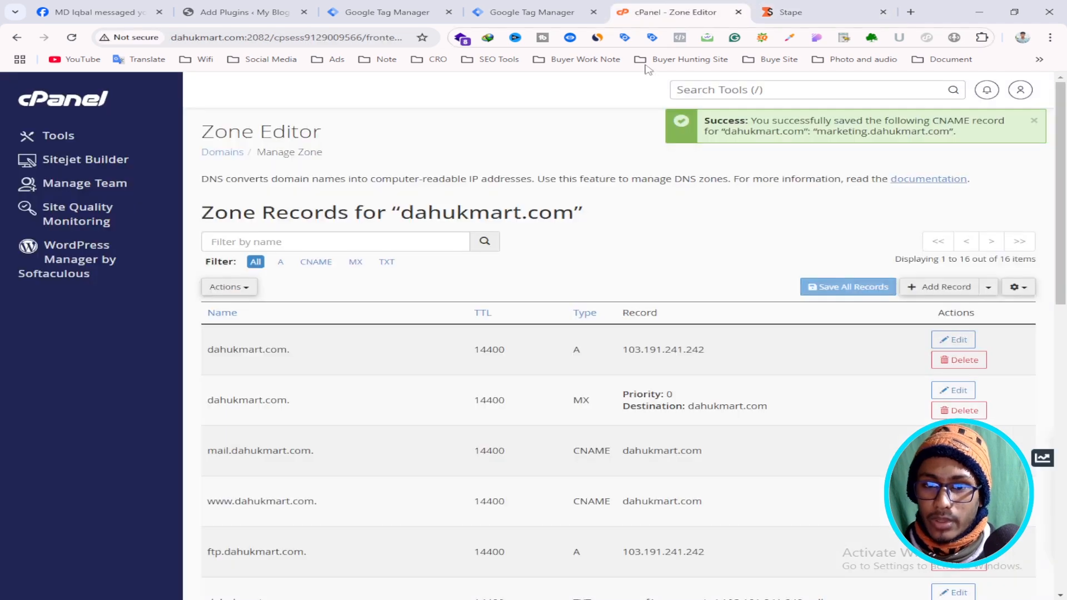
{"action": "left_click", "coordinate": [931, 290]}
{"action": "left_click", "coordinate": [598, 351]}
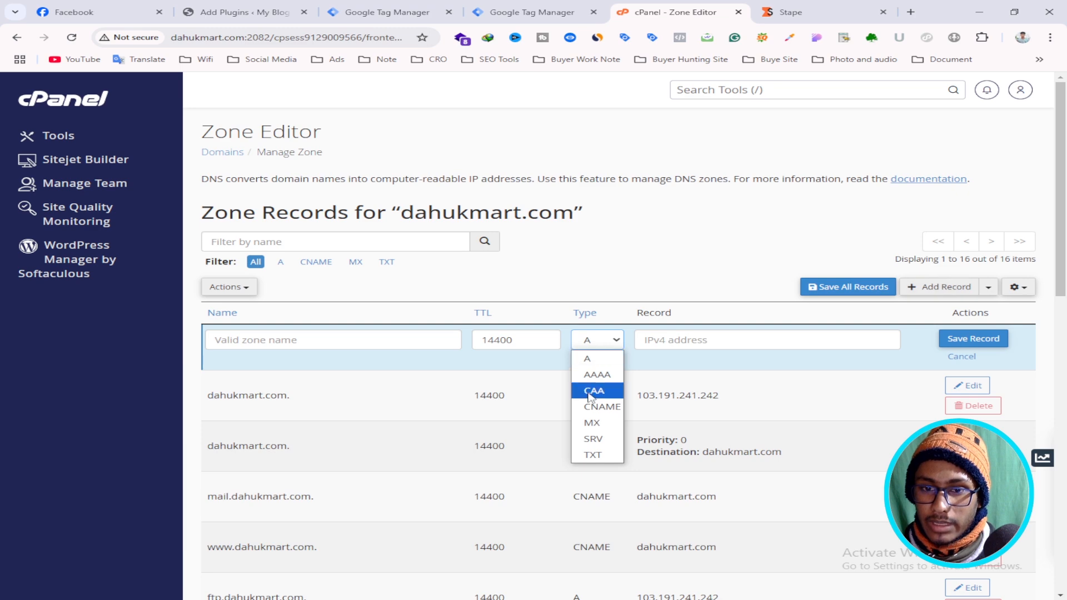
{"action": "left_click", "coordinate": [596, 407]}
{"action": "left_click", "coordinate": [307, 344]}
{"action": "right_click", "coordinate": [308, 340]}
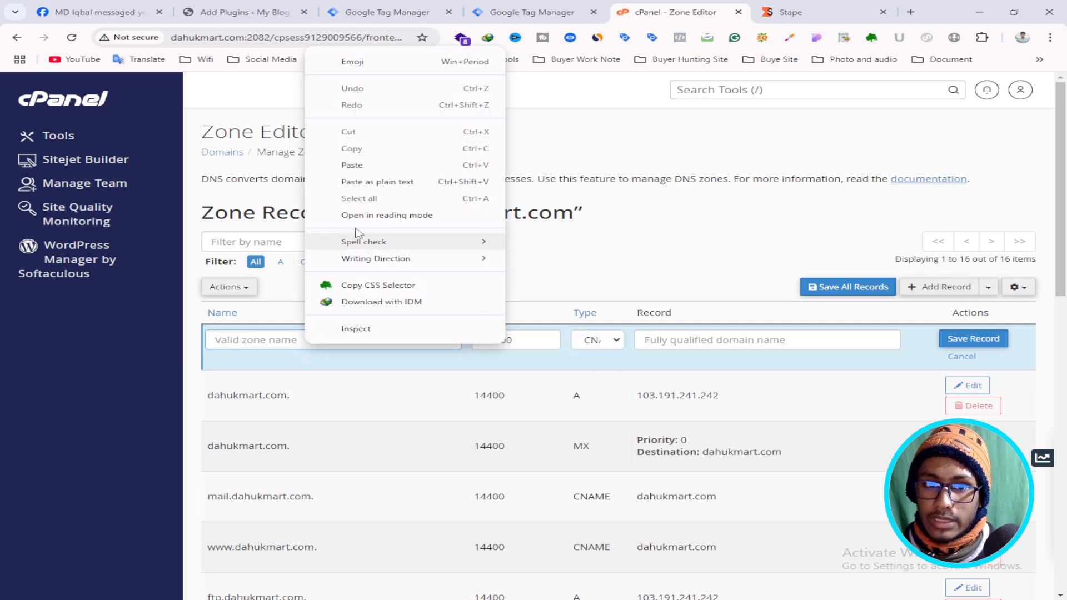
{"action": "left_click", "coordinate": [367, 166]}
Copy the lapc.stape.io value from Stape, enter it as the load.marketing.dahukmart.com record's target in cPanel, and save the record
{"action": "left_click", "coordinate": [747, 345]}
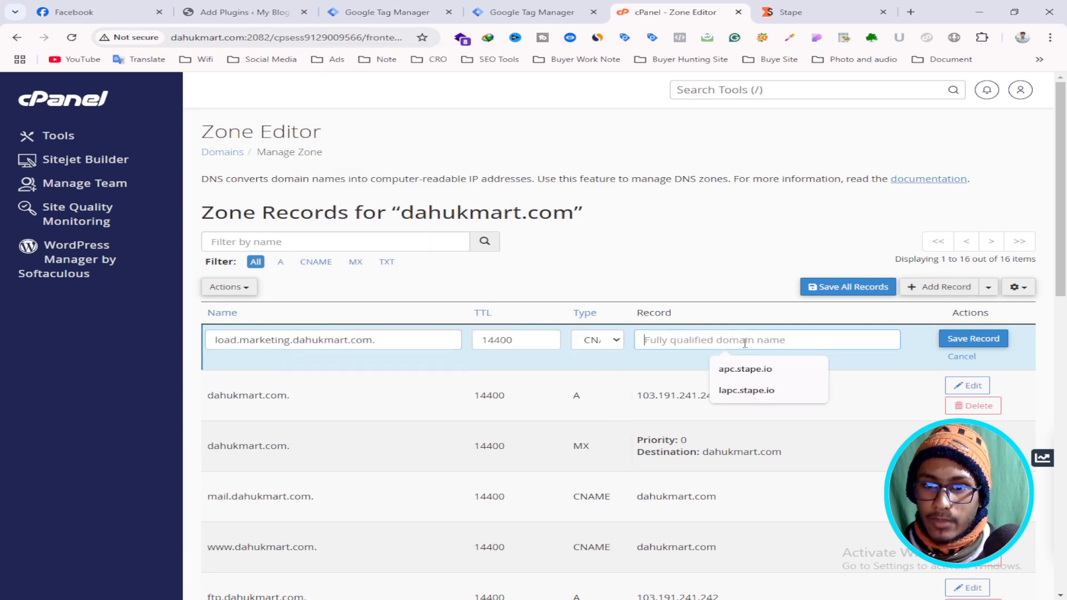
{"action": "left_click", "coordinate": [800, 12]}
{"action": "left_click", "coordinate": [509, 485]}
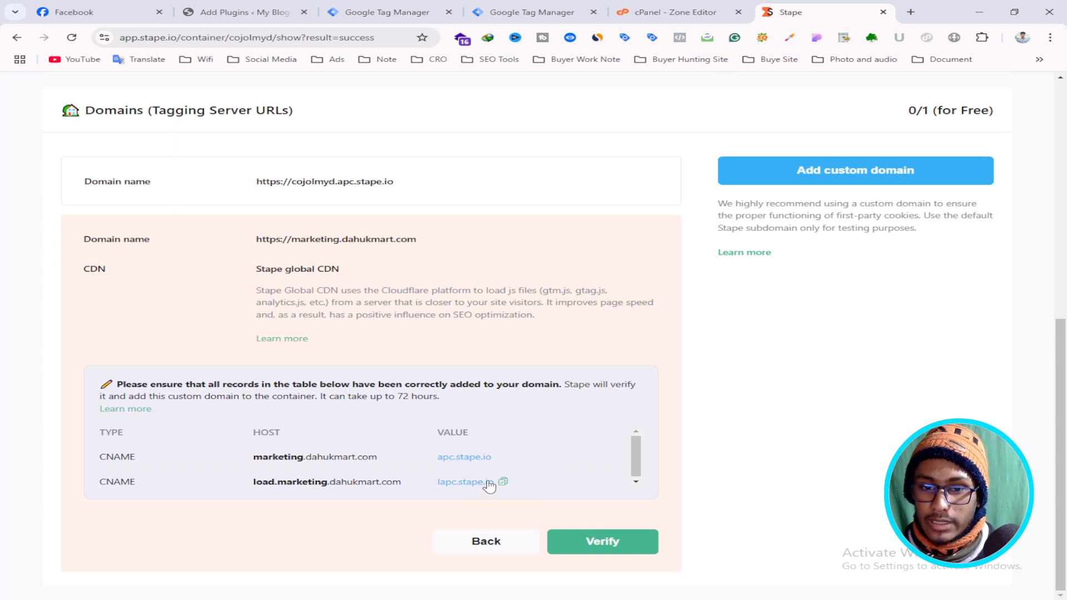
{"action": "left_click", "coordinate": [689, 12]}
{"action": "right_click", "coordinate": [694, 345]}
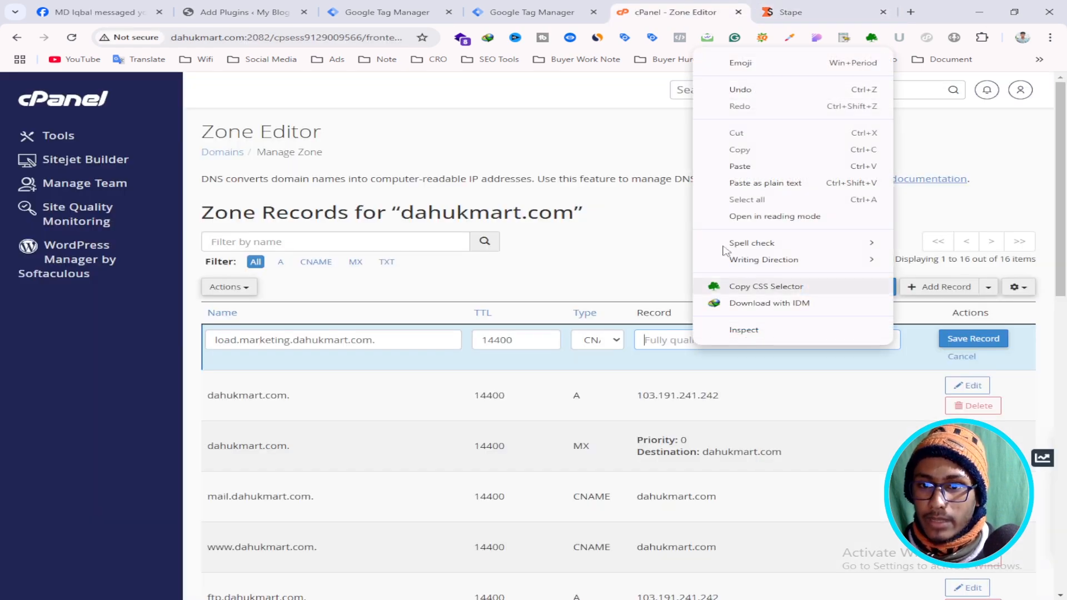
{"action": "left_click", "coordinate": [717, 166]}
{"action": "left_click", "coordinate": [979, 338]}
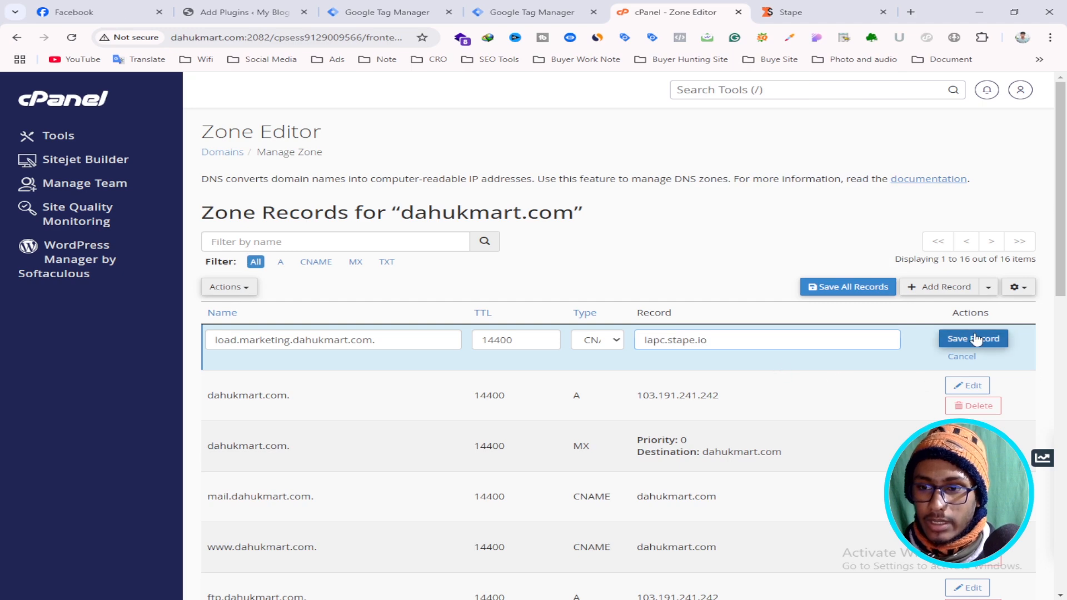
Switch to Stape and start verification of the marketing.dahukmart.com custom domain
{"action": "left_click", "coordinate": [788, 12]}
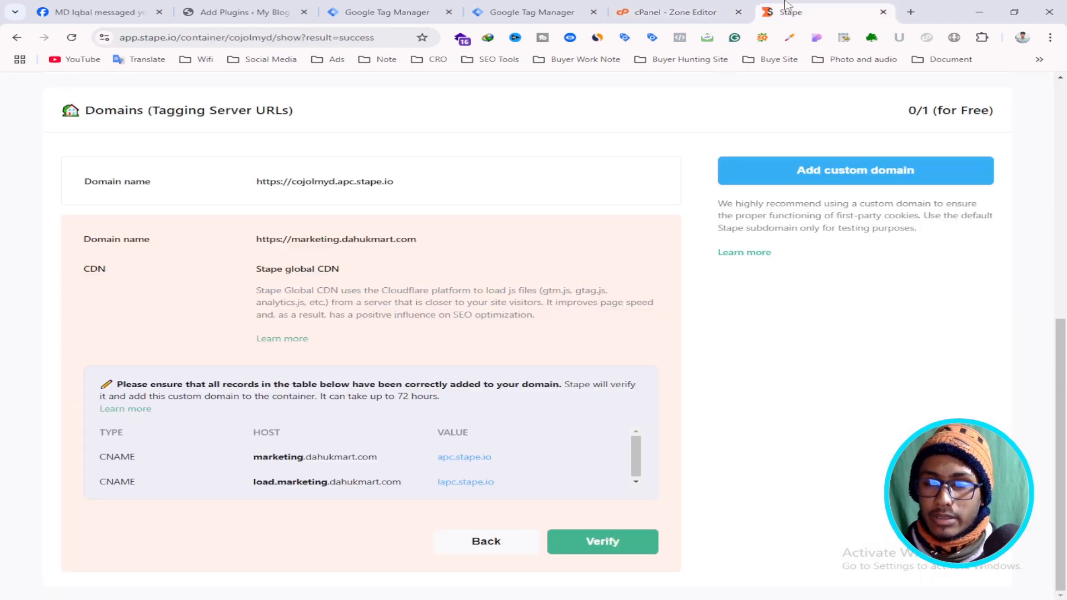
{"action": "scroll", "coordinate": [495, 428], "scroll_direction": "up", "scroll_amount": 8}
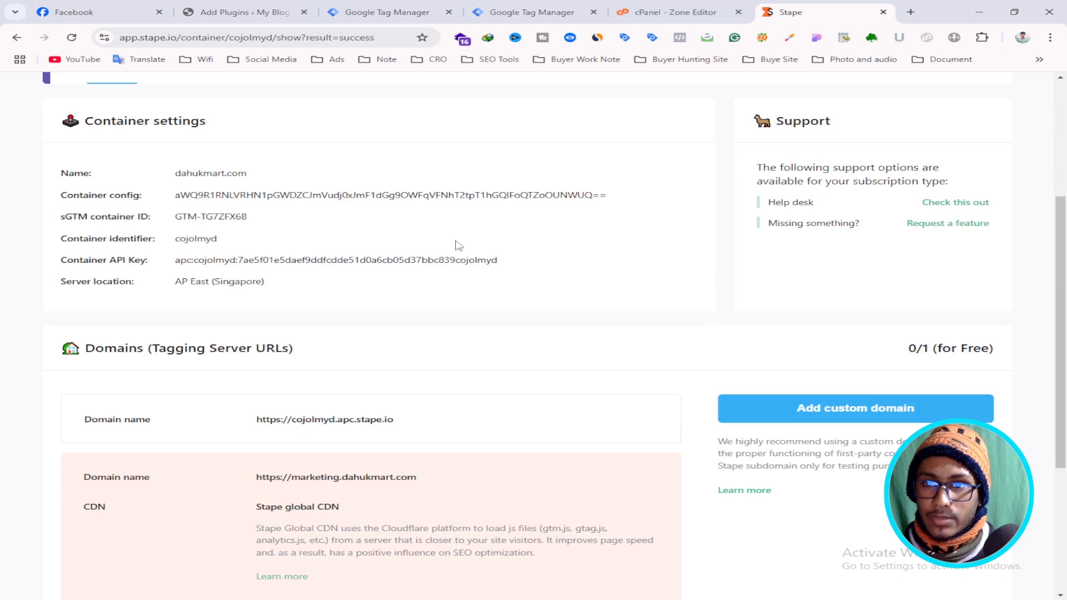
{"action": "scroll", "coordinate": [477, 271], "scroll_direction": "down", "scroll_amount": 5}
{"action": "scroll", "coordinate": [477, 272], "scroll_direction": "down", "scroll_amount": 3}
{"action": "left_click", "coordinate": [583, 541]}
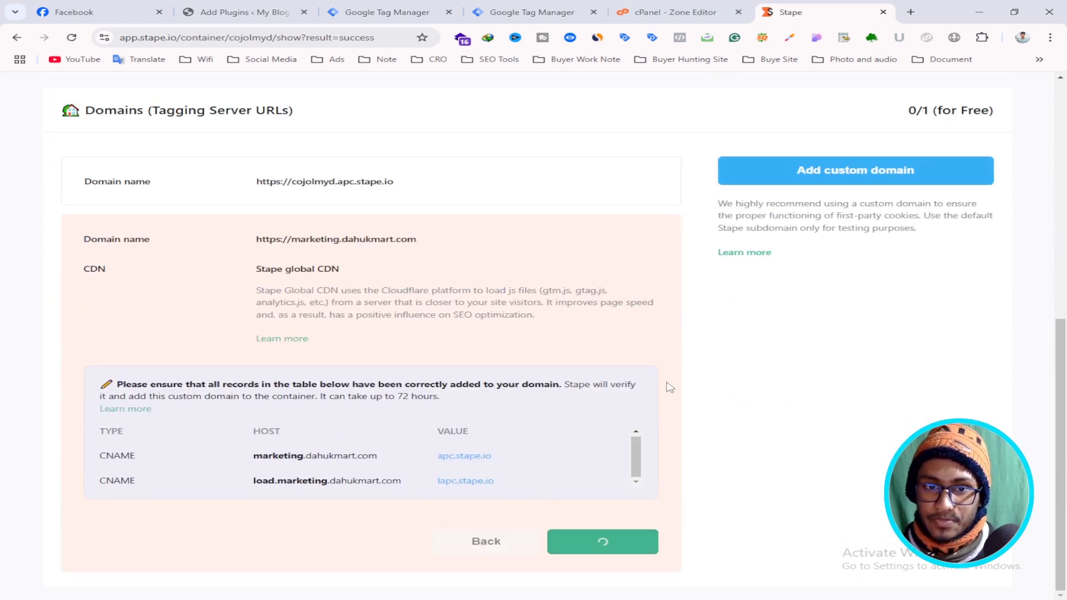
Check the custom domain's verification status, reload the Stape container page, and check the status again
{"action": "scroll", "coordinate": [546, 334], "scroll_direction": "down", "scroll_amount": 1}
{"action": "double_click", "coordinate": [439, 220]}
{"action": "scroll", "coordinate": [464, 302], "scroll_direction": "up", "scroll_amount": 9}
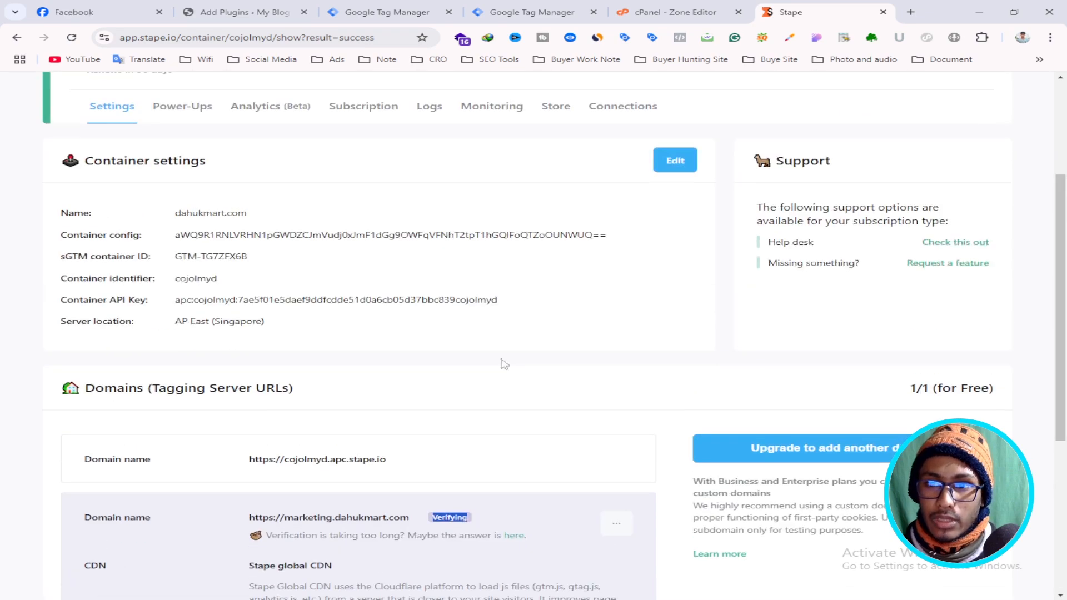
{"action": "scroll", "coordinate": [514, 352], "scroll_direction": "down", "scroll_amount": 9}
{"action": "left_click", "coordinate": [651, 375]}
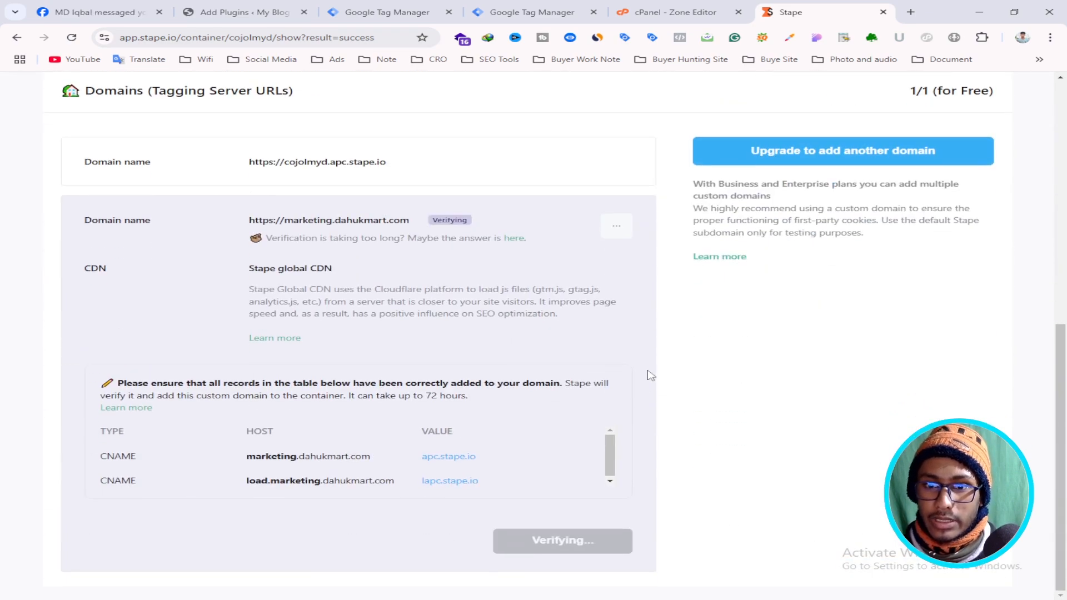
{"action": "scroll", "coordinate": [533, 395], "scroll_direction": "up", "scroll_amount": 9}
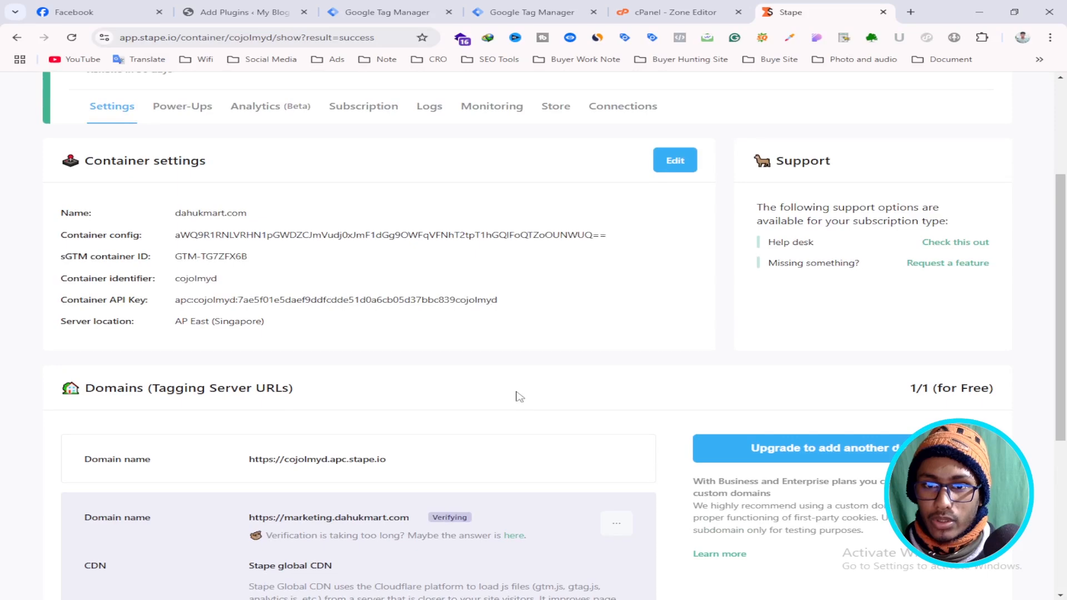
{"action": "left_click", "coordinate": [72, 37]}
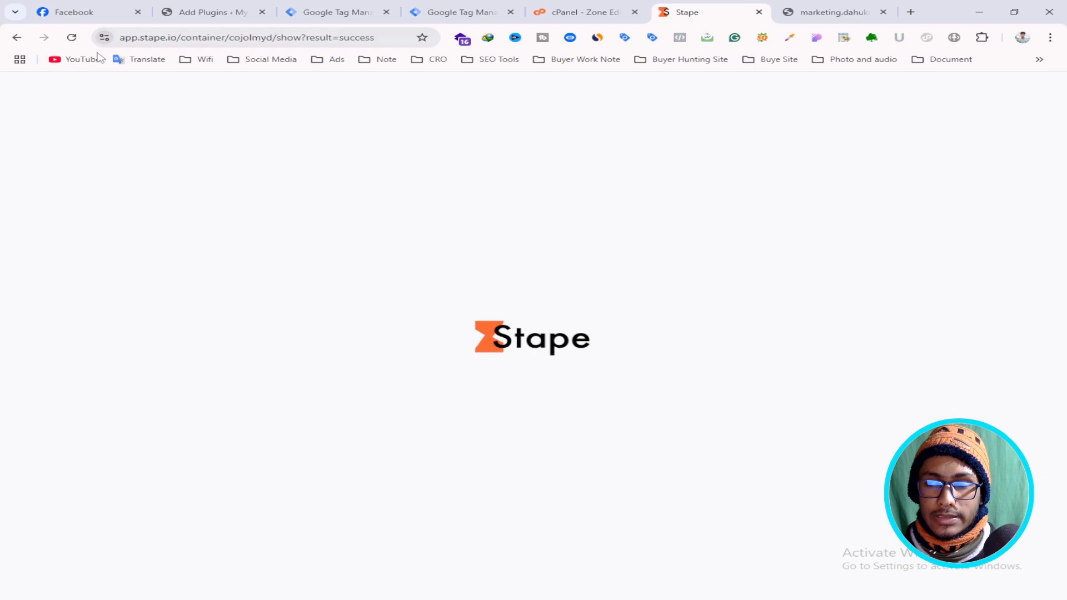
{"action": "scroll", "coordinate": [609, 238], "scroll_direction": "down", "scroll_amount": 5}
{"action": "double_click", "coordinate": [445, 340]}
{"action": "left_click", "coordinate": [461, 354]}
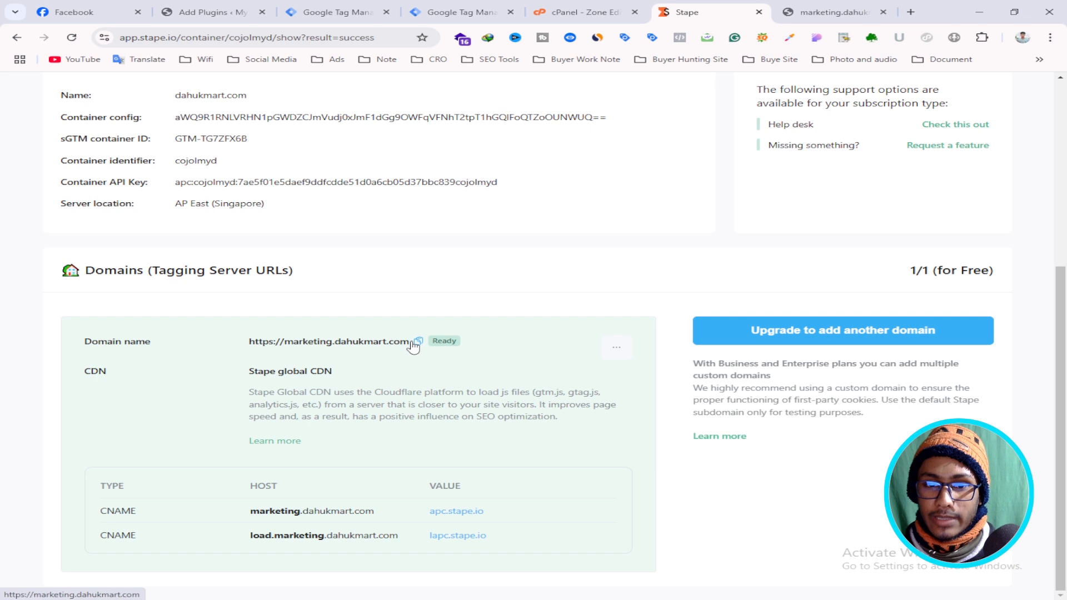
{"action": "left_click", "coordinate": [413, 342]}
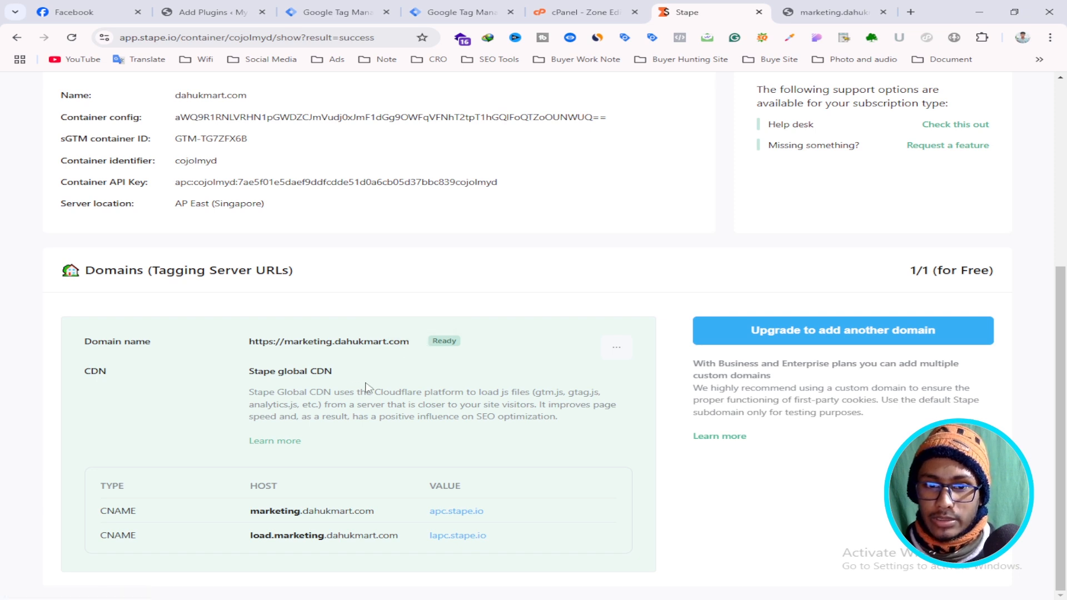
{"action": "double_click", "coordinate": [445, 342]}
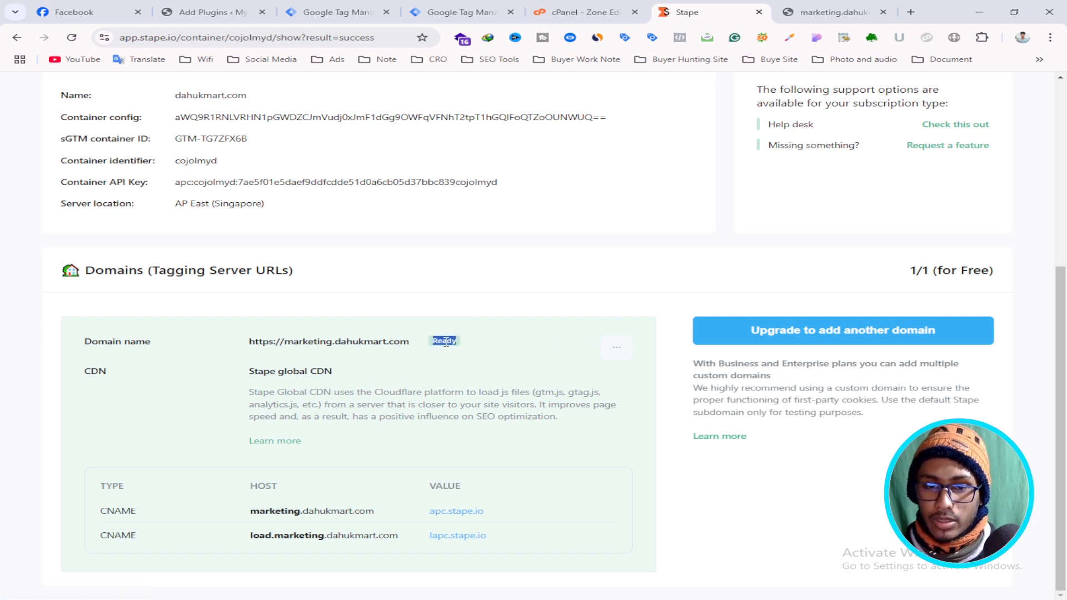
{"action": "left_click", "coordinate": [418, 343]}
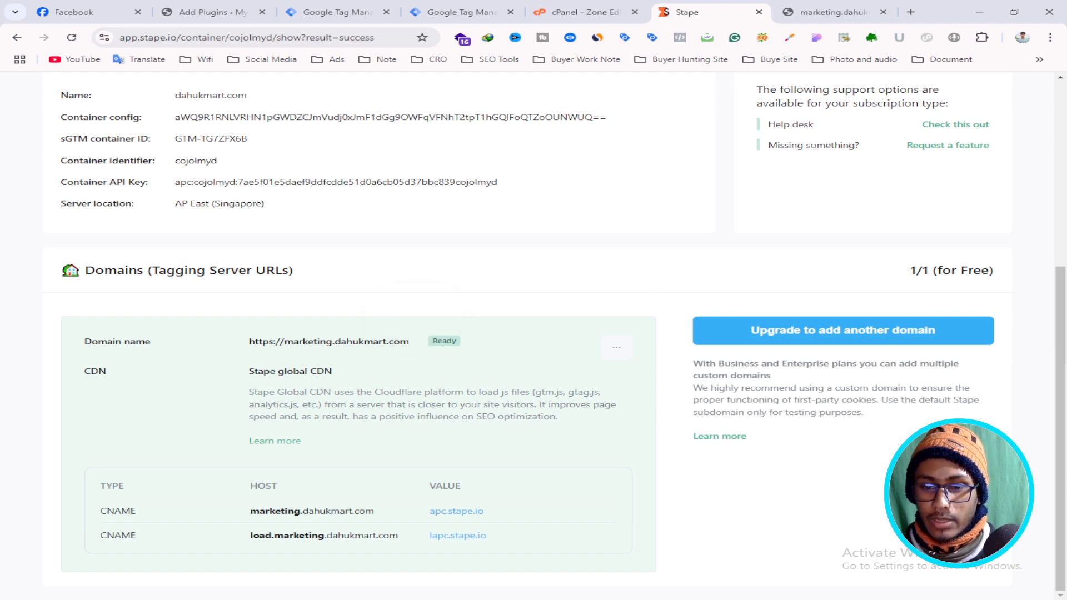
Switch to Google Tag Manager, close the installation dialog, and open the container settings of dahukmart.com Server
{"action": "left_click", "coordinate": [486, 254]}
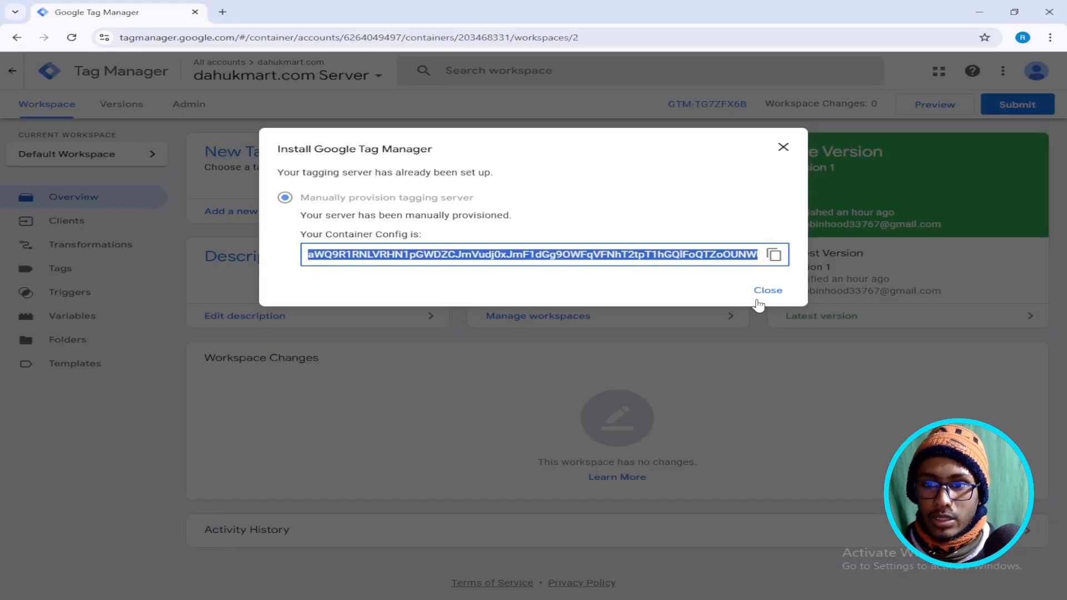
{"action": "left_click", "coordinate": [758, 300]}
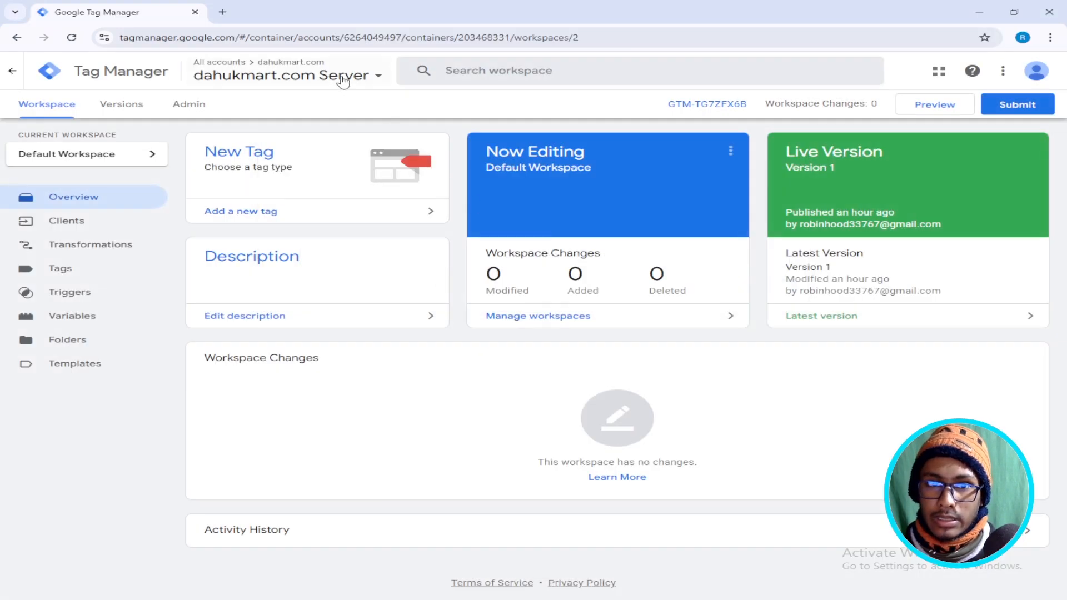
{"action": "left_click", "coordinate": [198, 110]}
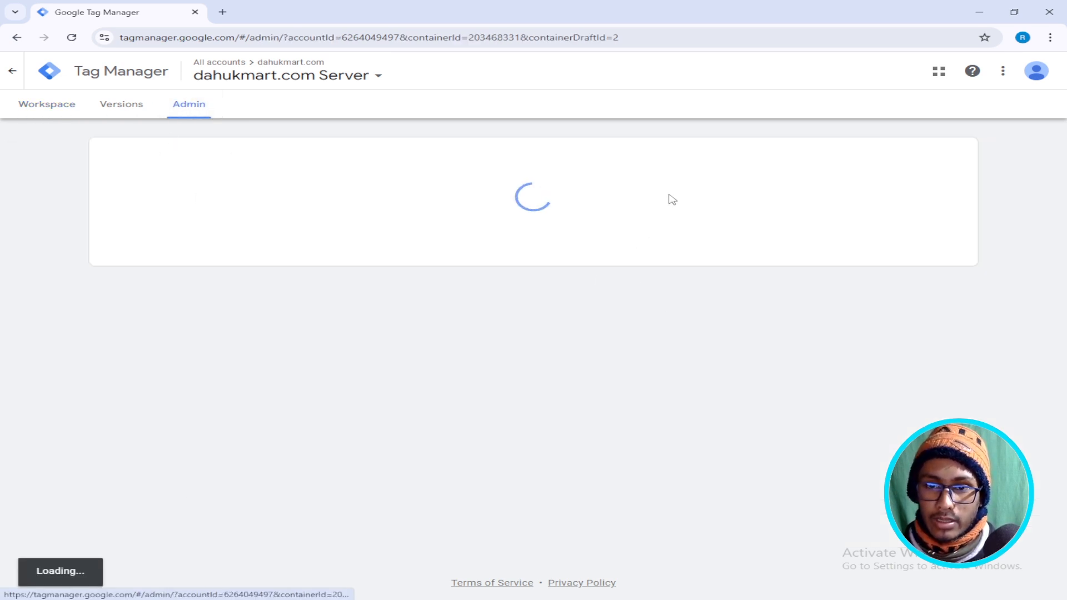
{"action": "left_click", "coordinate": [683, 209]}
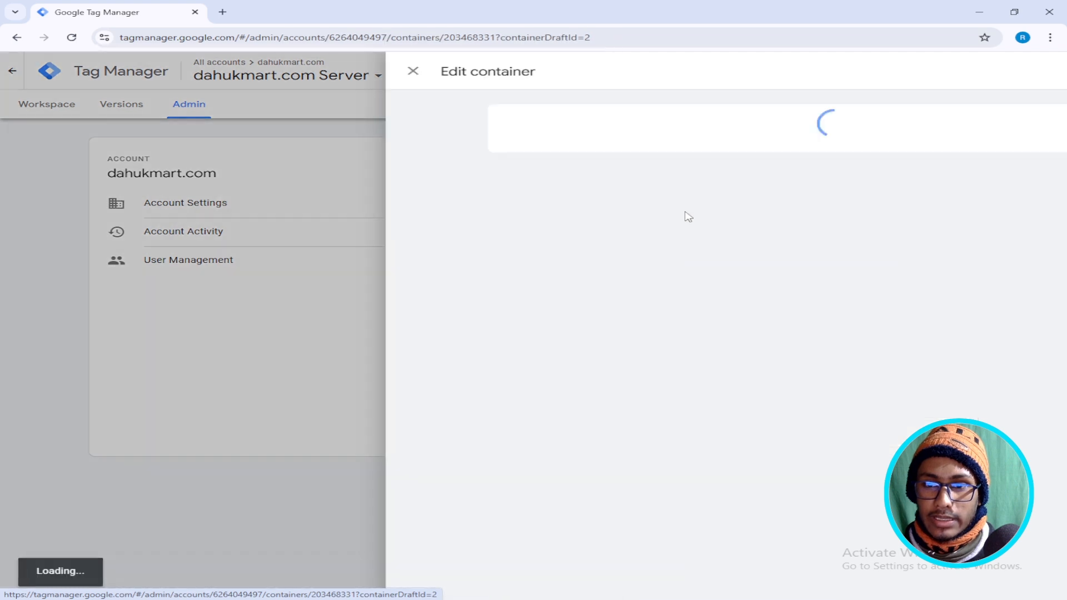
{"action": "double_click", "coordinate": [353, 335]}
{"action": "key", "text": "ctrl+a"}
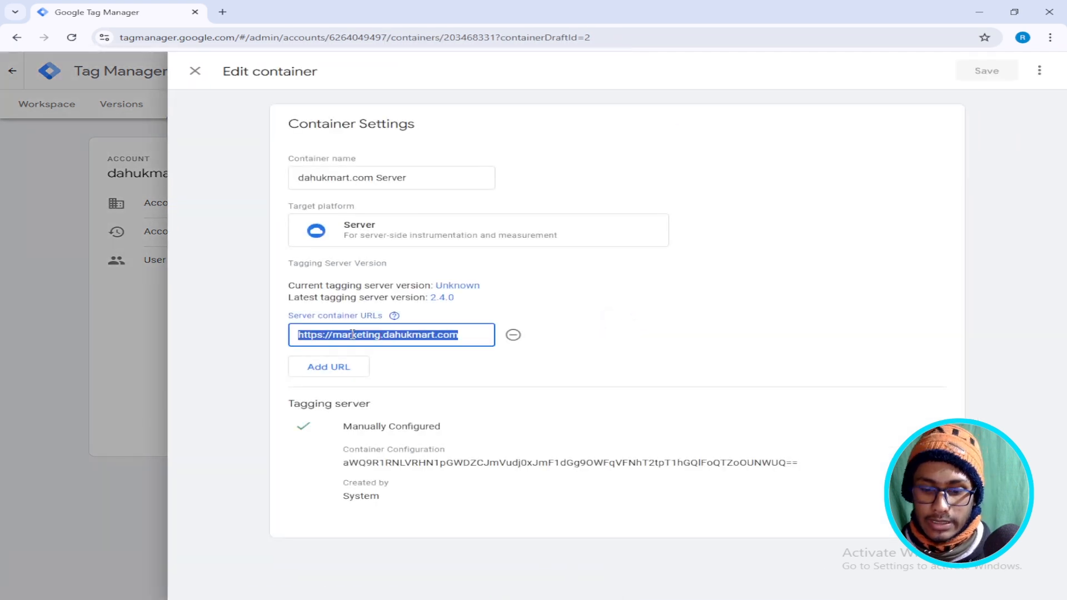
{"action": "key", "text": "BackSpace"}
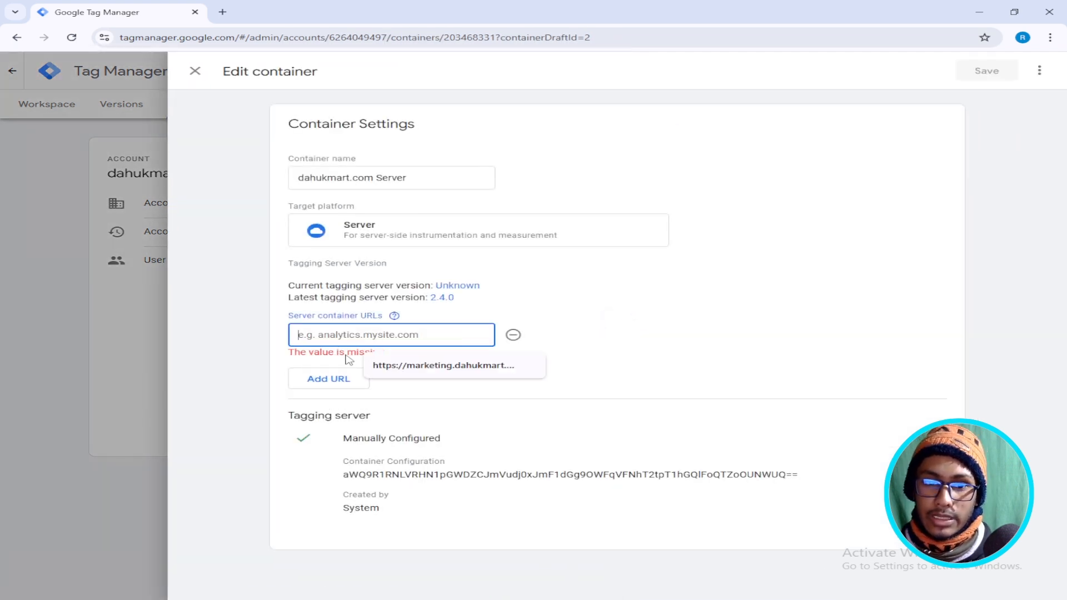
{"action": "left_click", "coordinate": [513, 335]}
{"action": "left_click", "coordinate": [331, 335]}
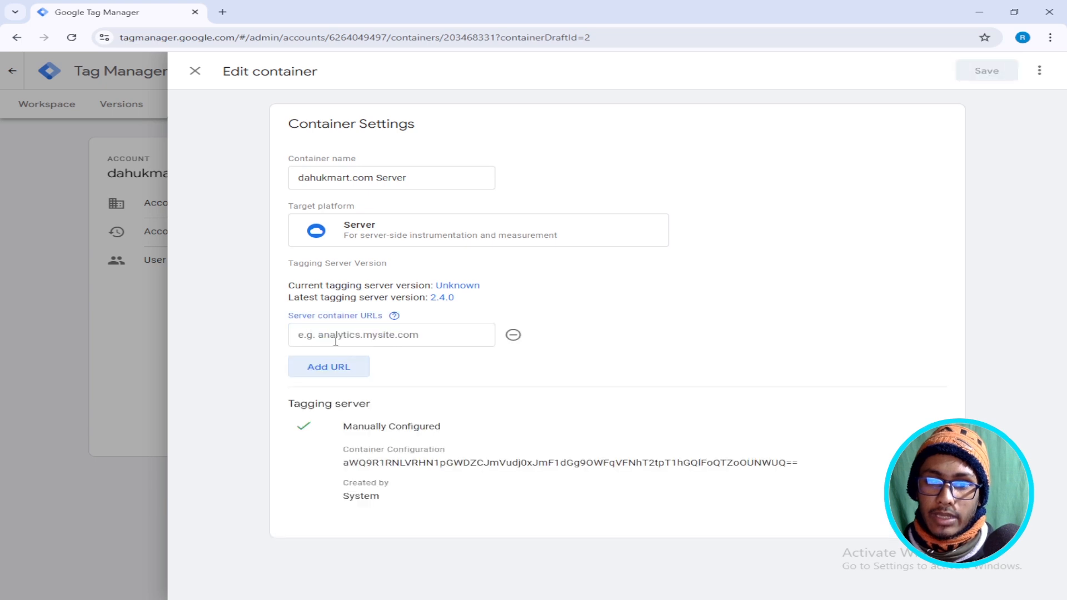
{"action": "left_click", "coordinate": [343, 336]}
{"action": "left_click", "coordinate": [444, 365]}
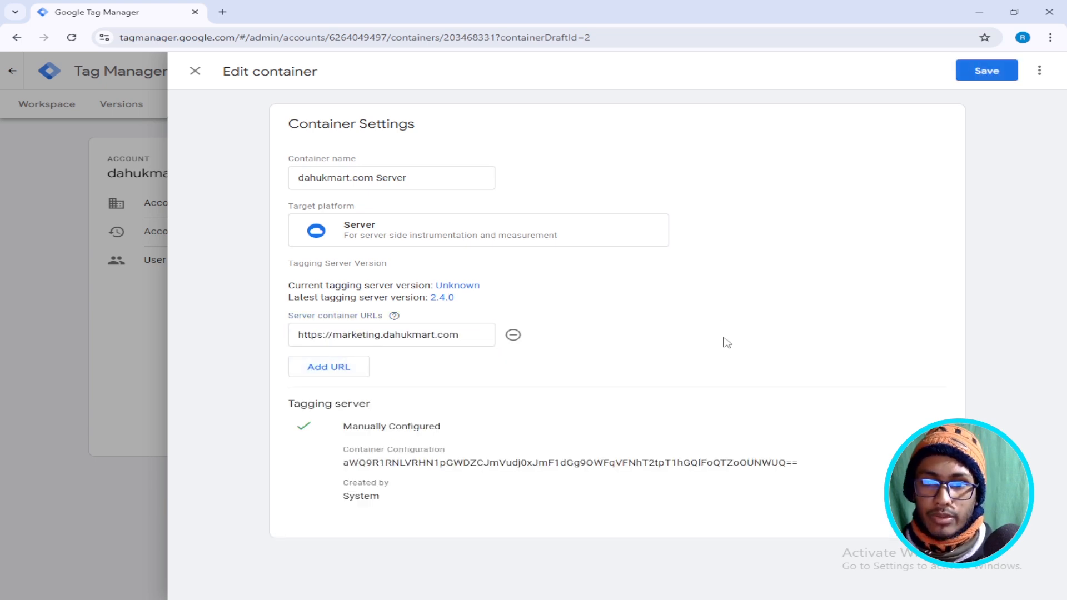
{"action": "left_click", "coordinate": [971, 73]}
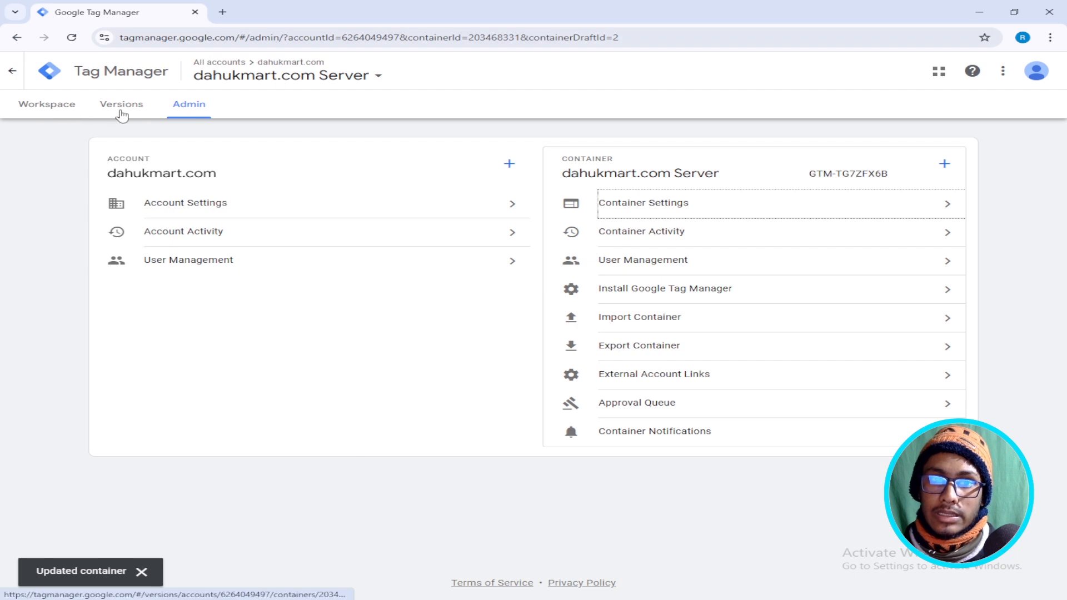
{"action": "left_click", "coordinate": [120, 108]}
{"action": "left_click", "coordinate": [52, 108]}
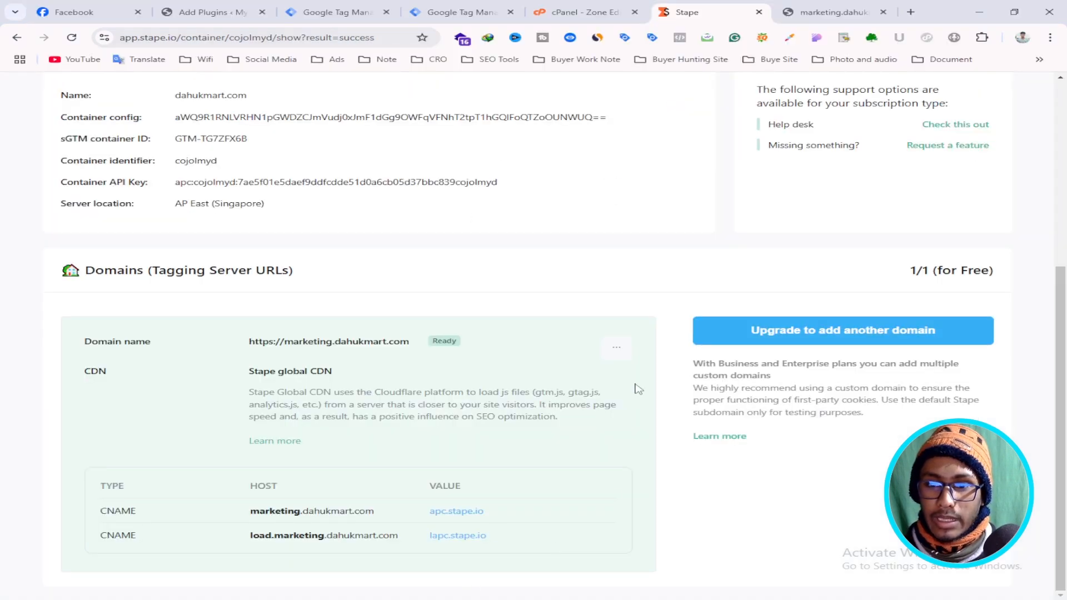
Switch to Stape and review the container's status and its custom domain's status
{"action": "scroll", "coordinate": [500, 333], "scroll_direction": "up", "scroll_amount": 5}
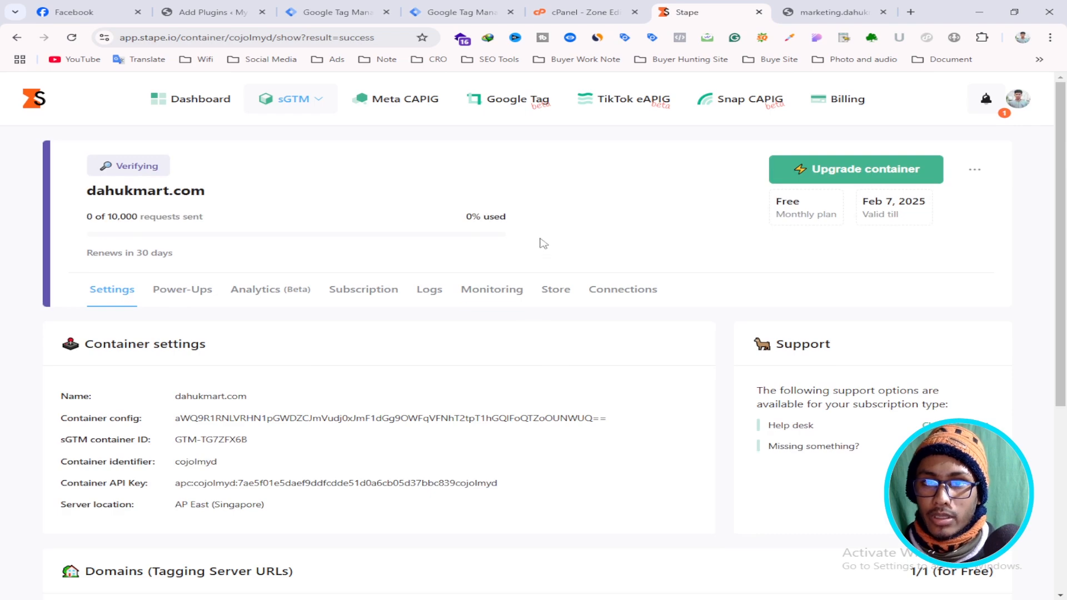
{"action": "scroll", "coordinate": [548, 248], "scroll_direction": "down", "scroll_amount": 2}
{"action": "scroll", "coordinate": [549, 258], "scroll_direction": "down", "scroll_amount": 3}
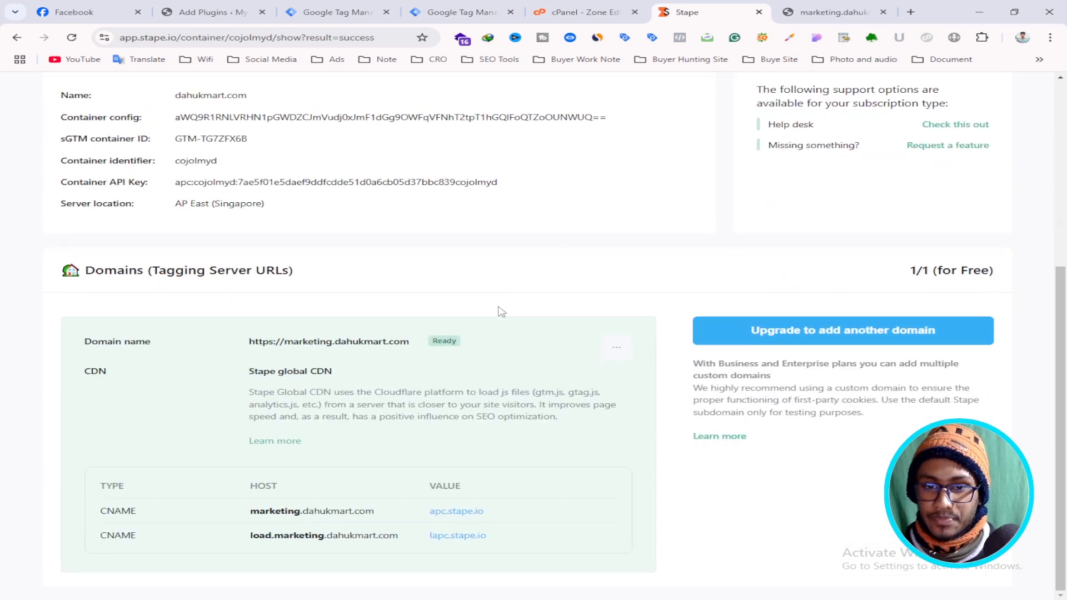
Look over the DNS zone records of dahukmart.com in cPanel, and return to Stape to examine the container's name and the custom domain's status
{"action": "left_click", "coordinate": [573, 12]}
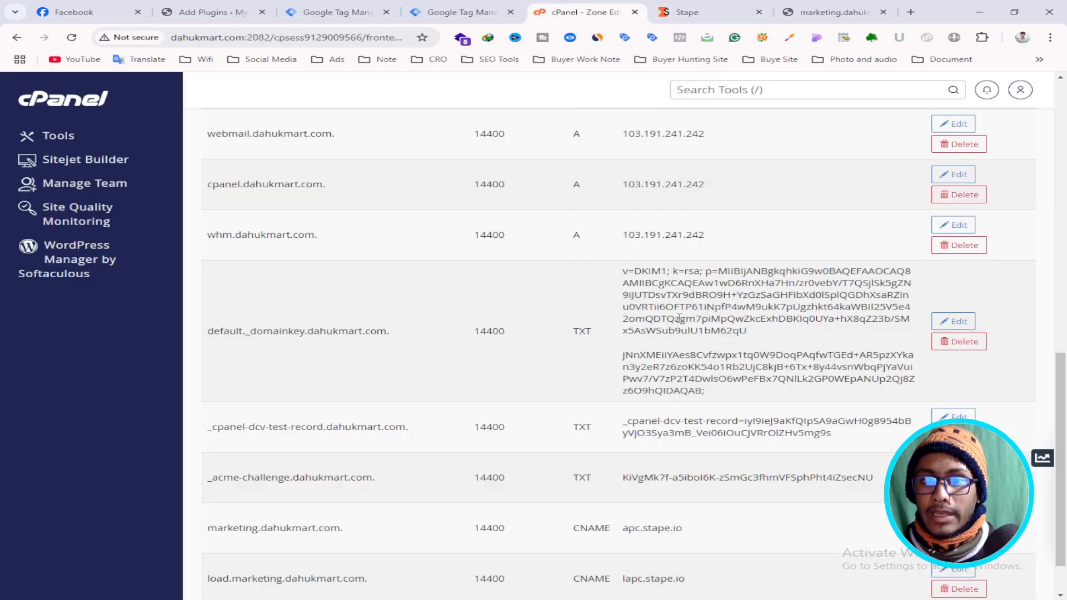
{"action": "scroll", "coordinate": [623, 264], "scroll_direction": "up", "scroll_amount": 10}
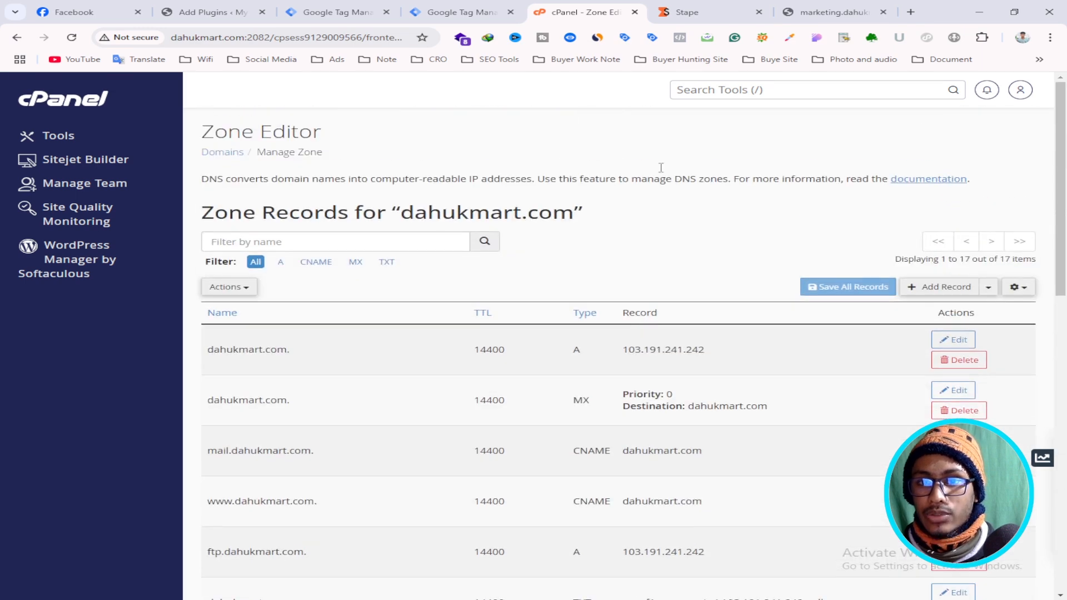
{"action": "left_click", "coordinate": [687, 12]}
{"action": "scroll", "coordinate": [417, 385], "scroll_direction": "up", "scroll_amount": 5}
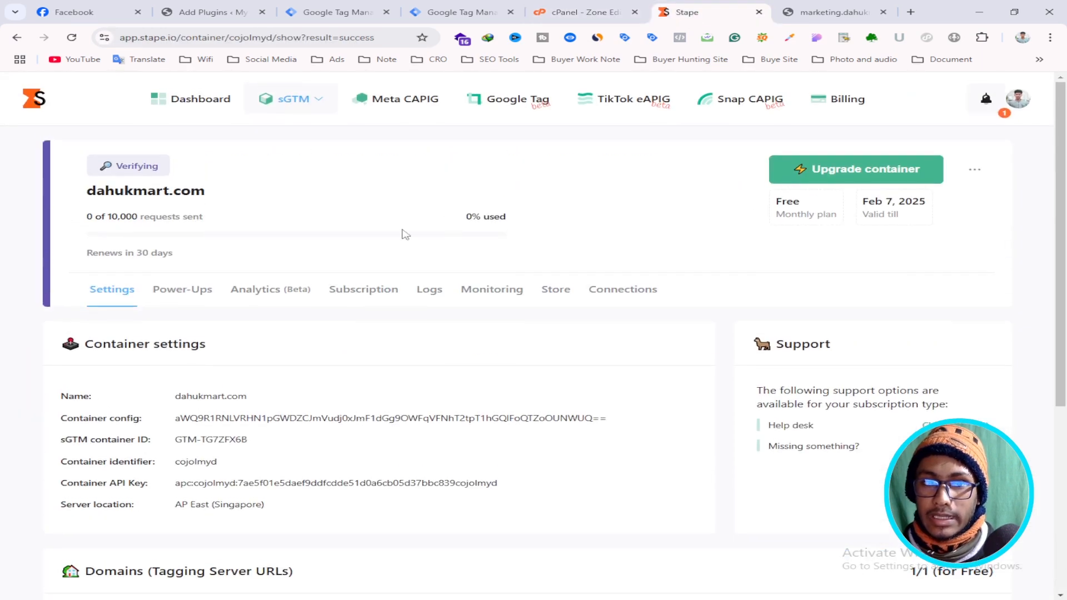
{"action": "left_click_drag", "start_coordinate": [89, 191], "coordinate": [301, 201]}
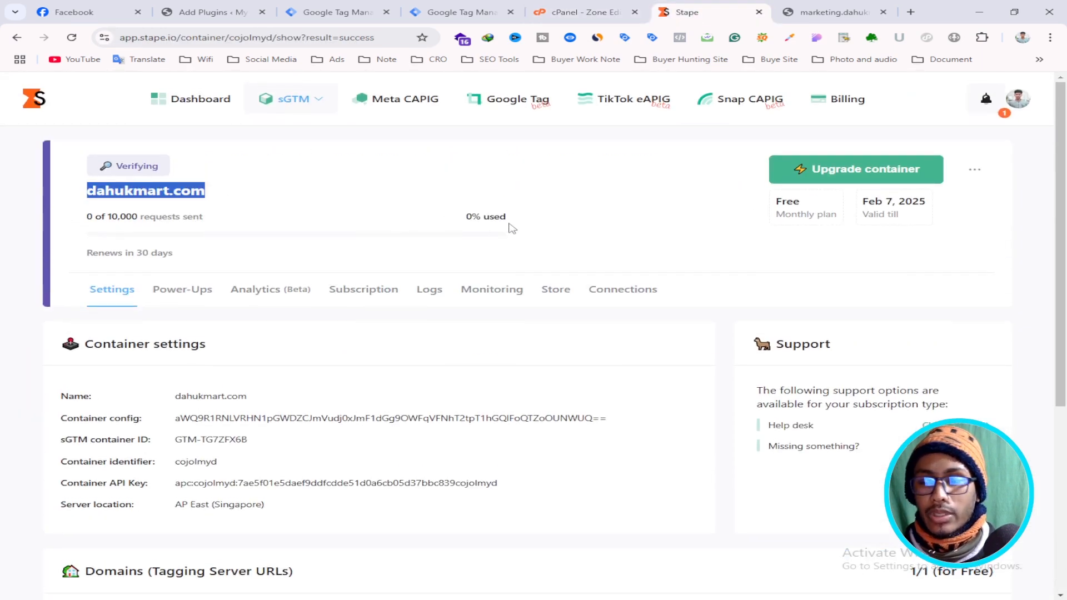
{"action": "left_click", "coordinate": [195, 203]}
{"action": "left_click_drag", "start_coordinate": [207, 193], "coordinate": [87, 193]}
{"action": "scroll", "coordinate": [449, 270], "scroll_direction": "down", "scroll_amount": 5}
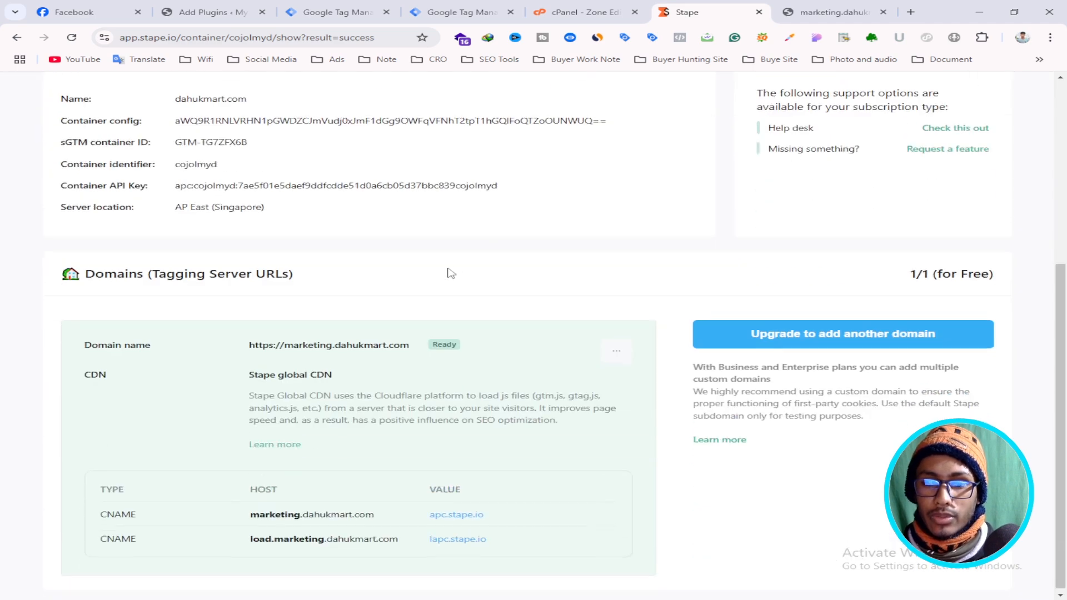
{"action": "double_click", "coordinate": [447, 341]}
{"action": "left_click", "coordinate": [627, 227]}
{"action": "scroll", "coordinate": [617, 245], "scroll_direction": "up", "scroll_amount": 5}
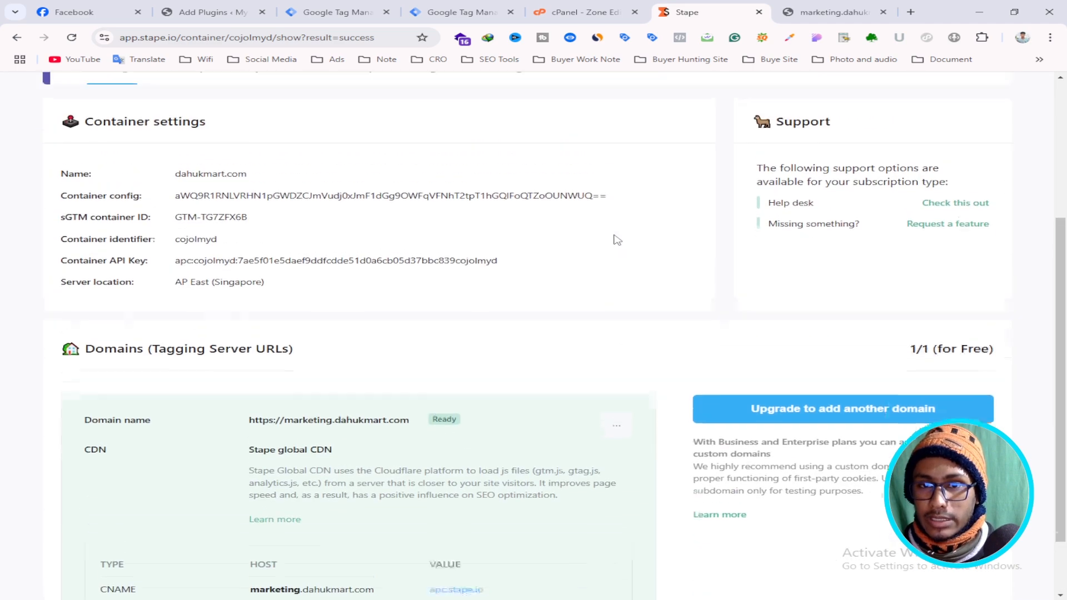